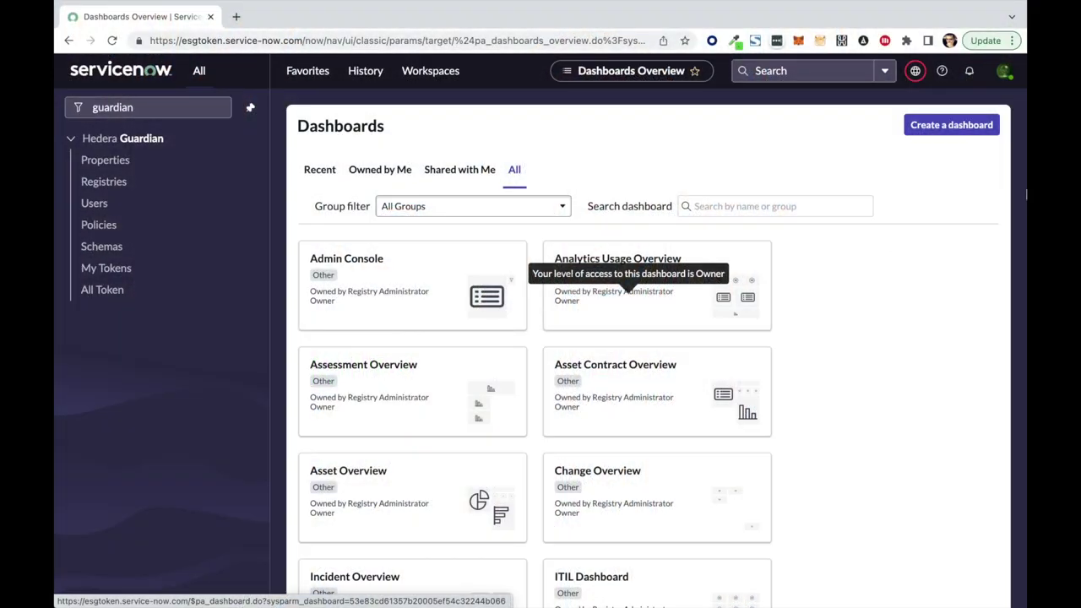
Review the IREC_Registry registry record and the Solar_Inc user record in Hedera Guardian
left_click(1003, 73)
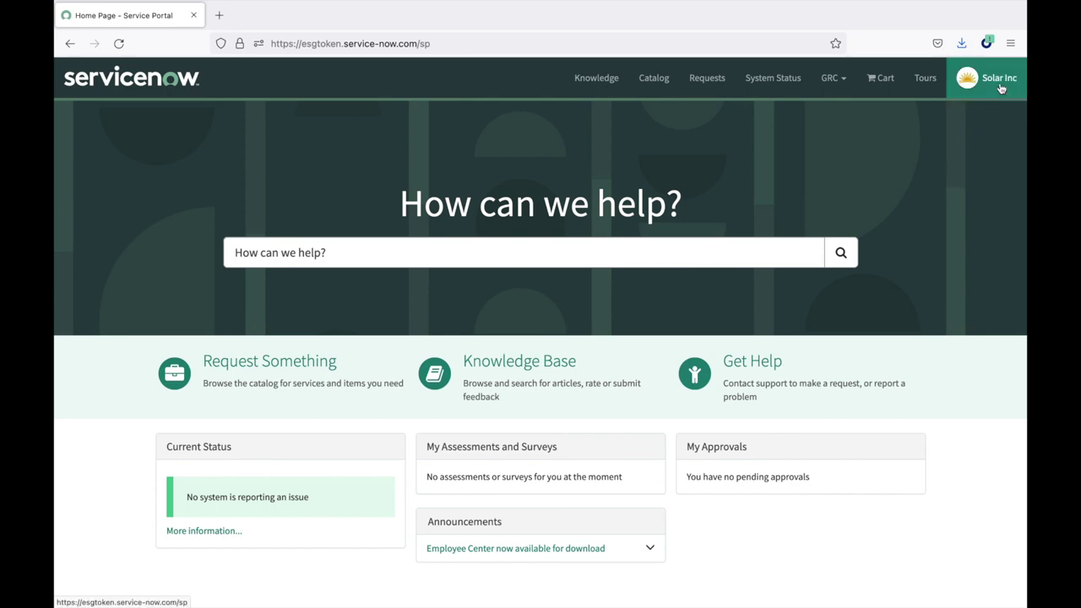
key("ctrl+Left")
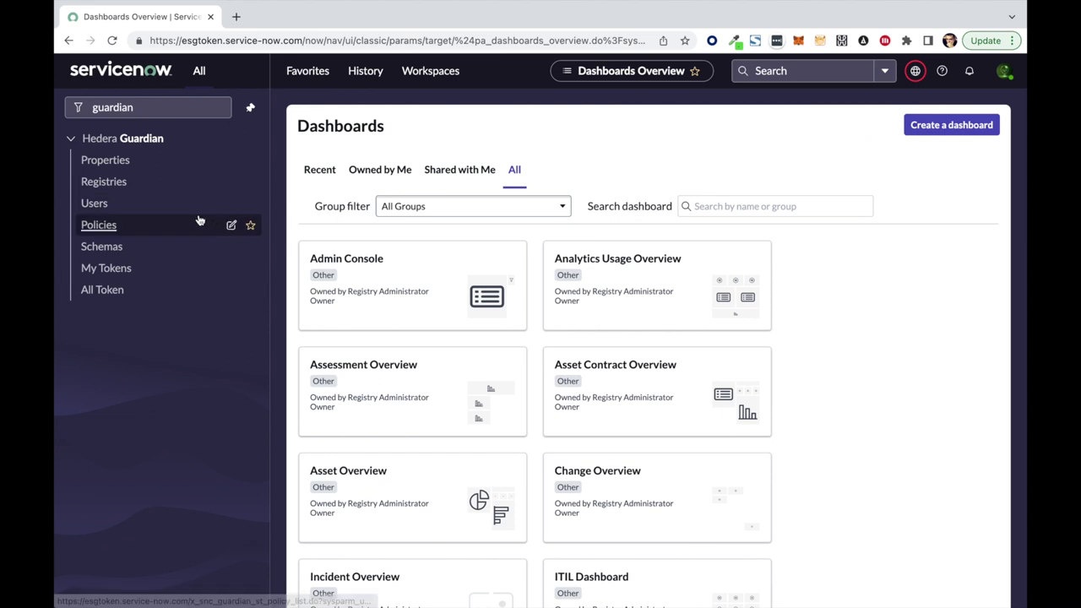
left_click(115, 185)
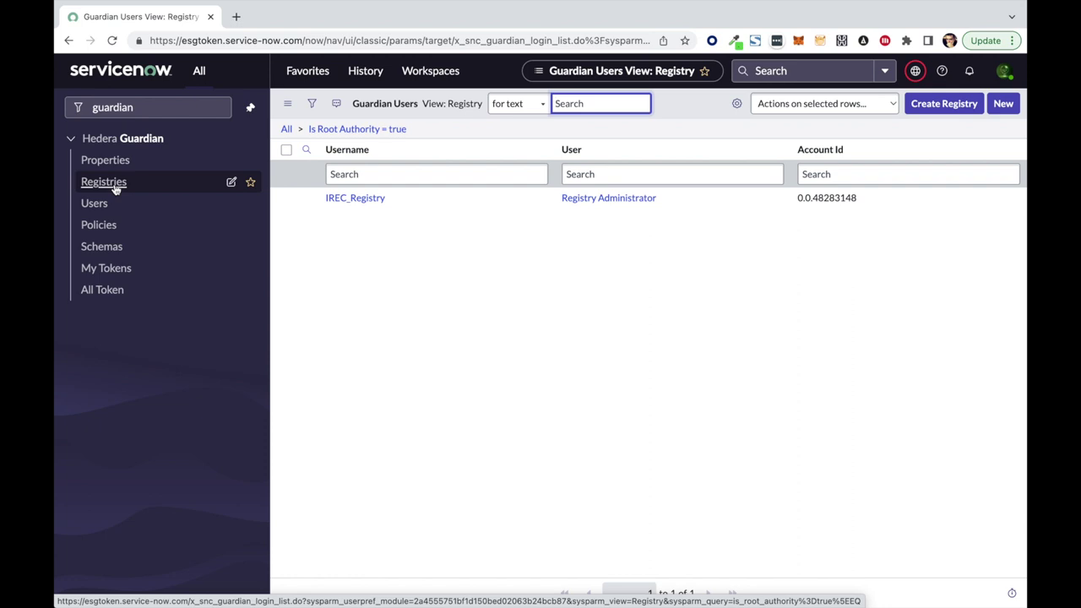
left_click(368, 199)
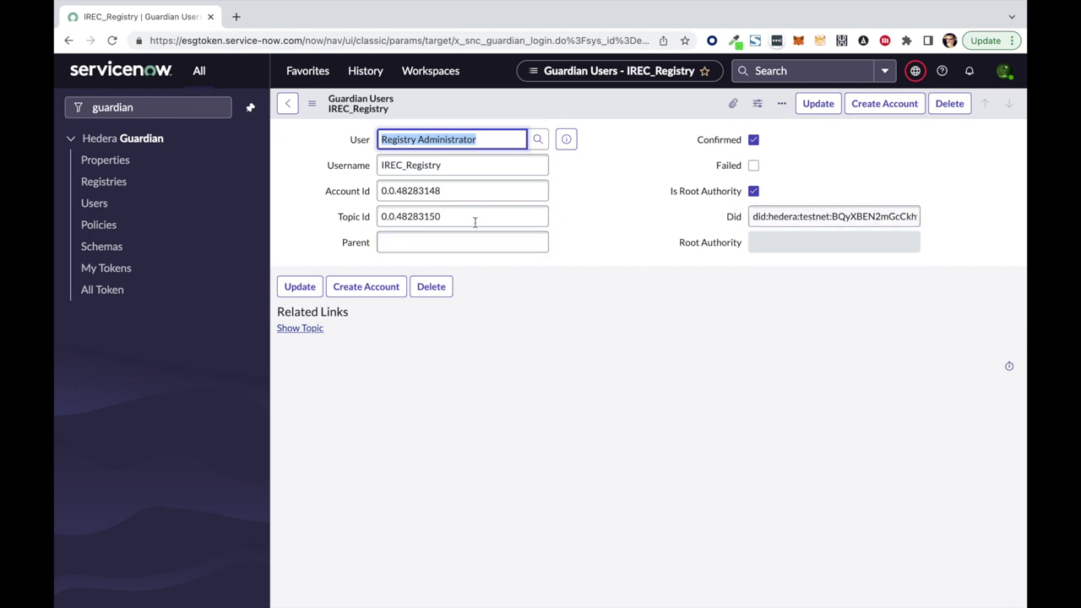
left_click(95, 205)
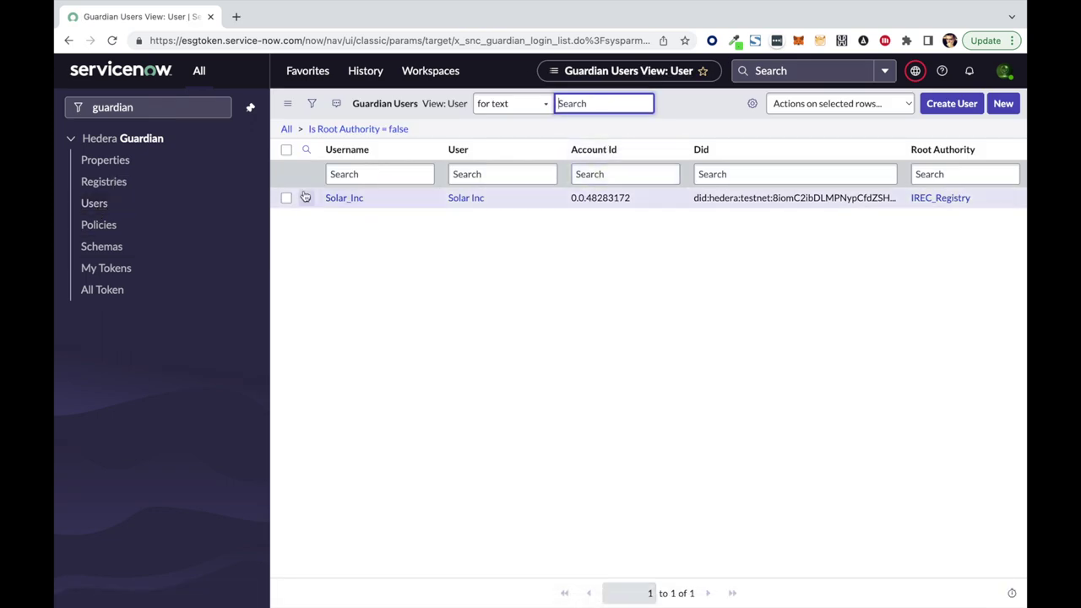
left_click(340, 198)
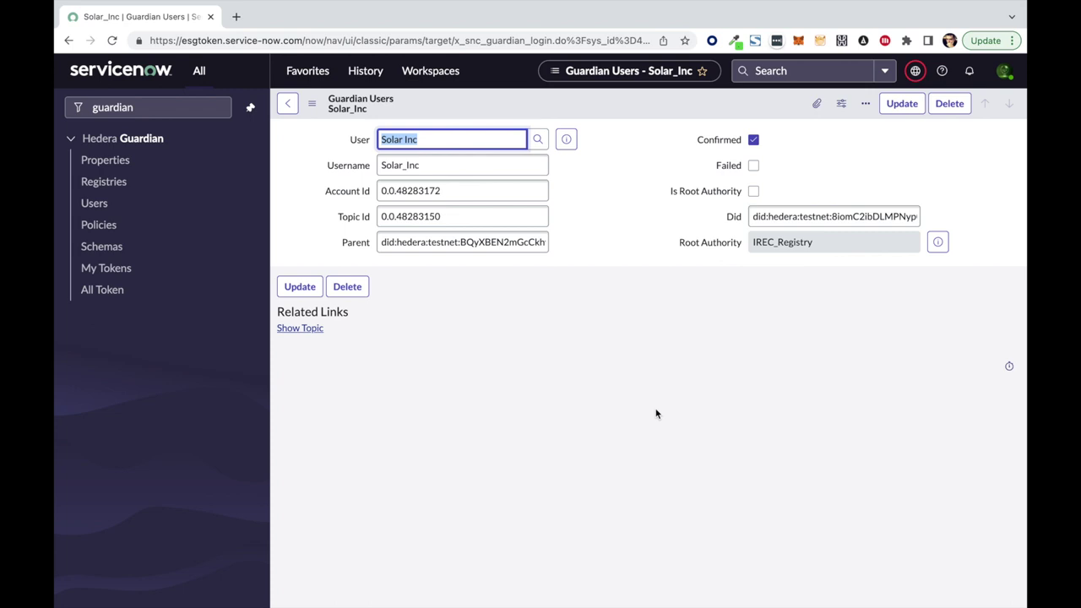
Import the I-REC V2 policy into the Hedera Guardian policies
left_click(108, 226)
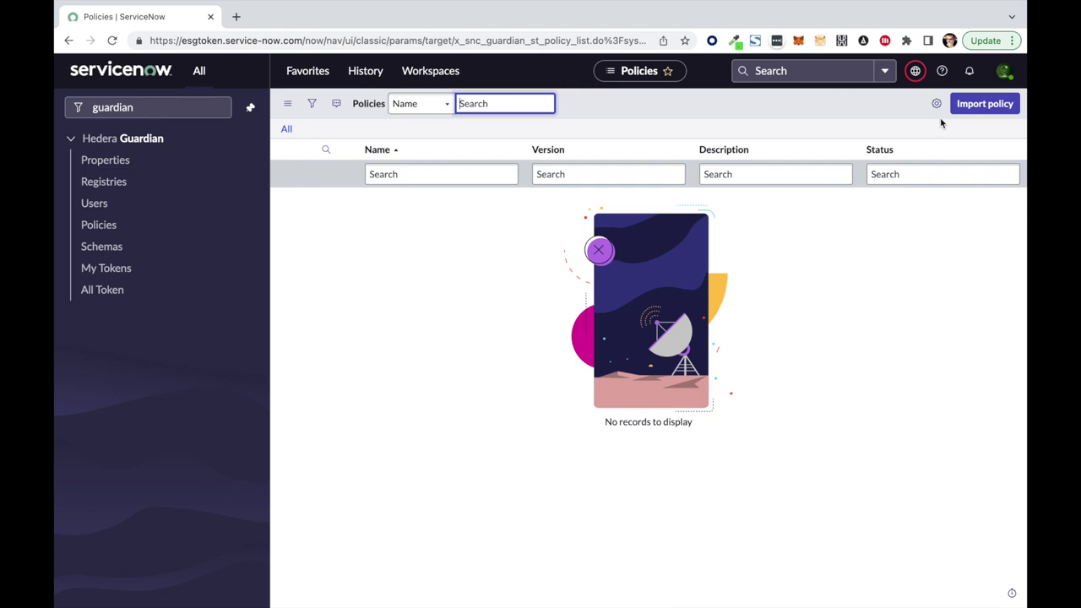
left_click(969, 105)
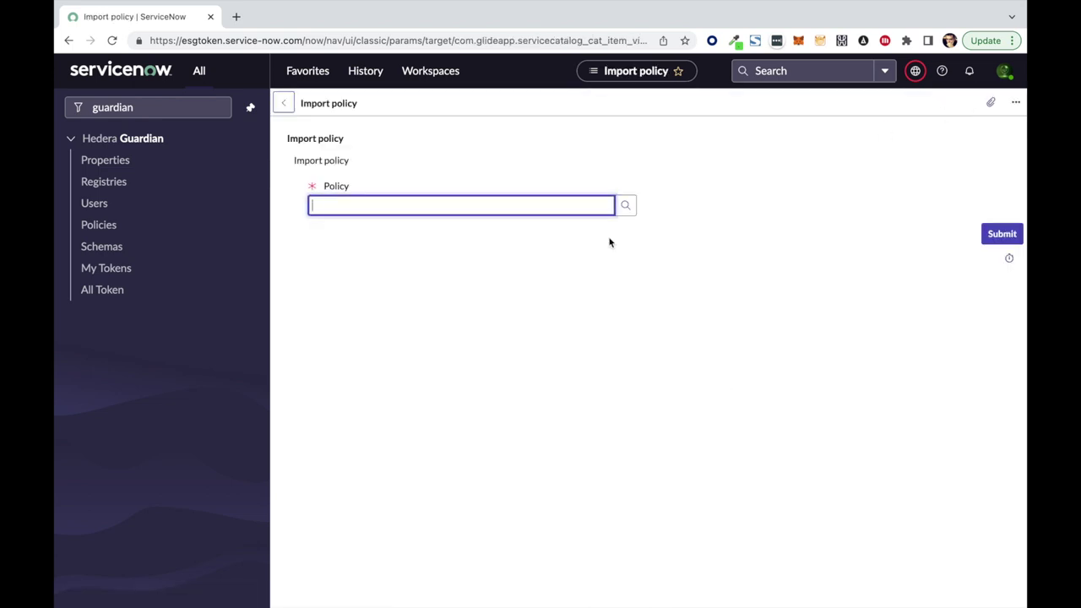
type("**")
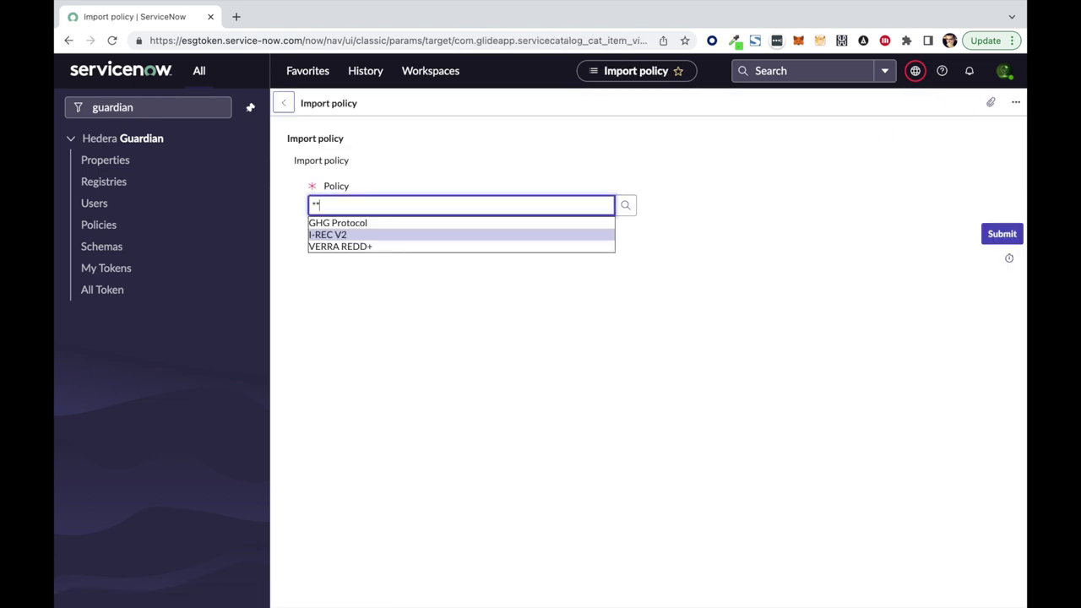
key("Return")
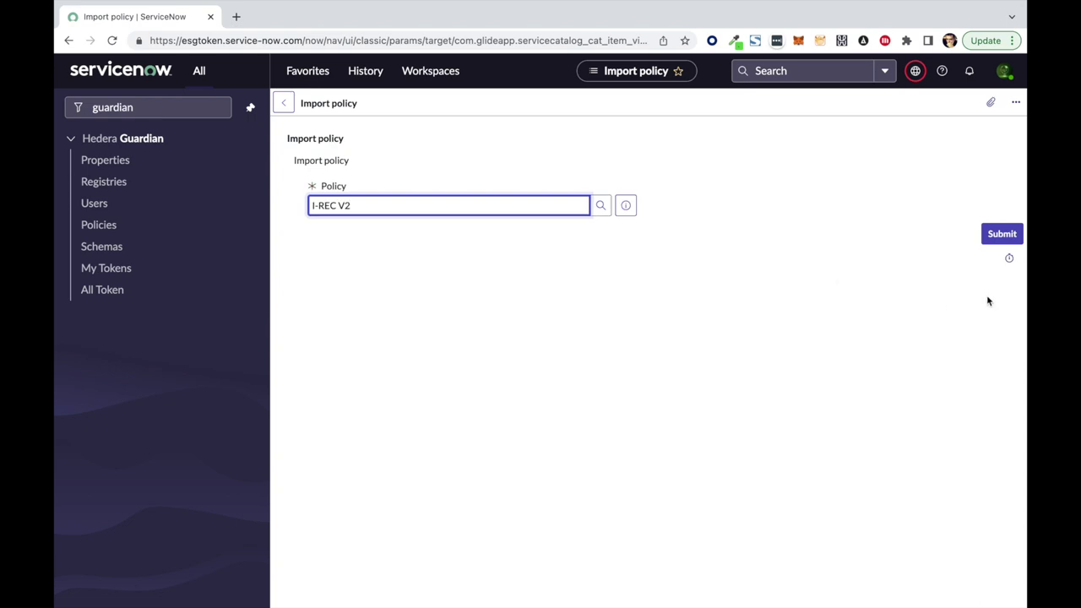
left_click(997, 241)
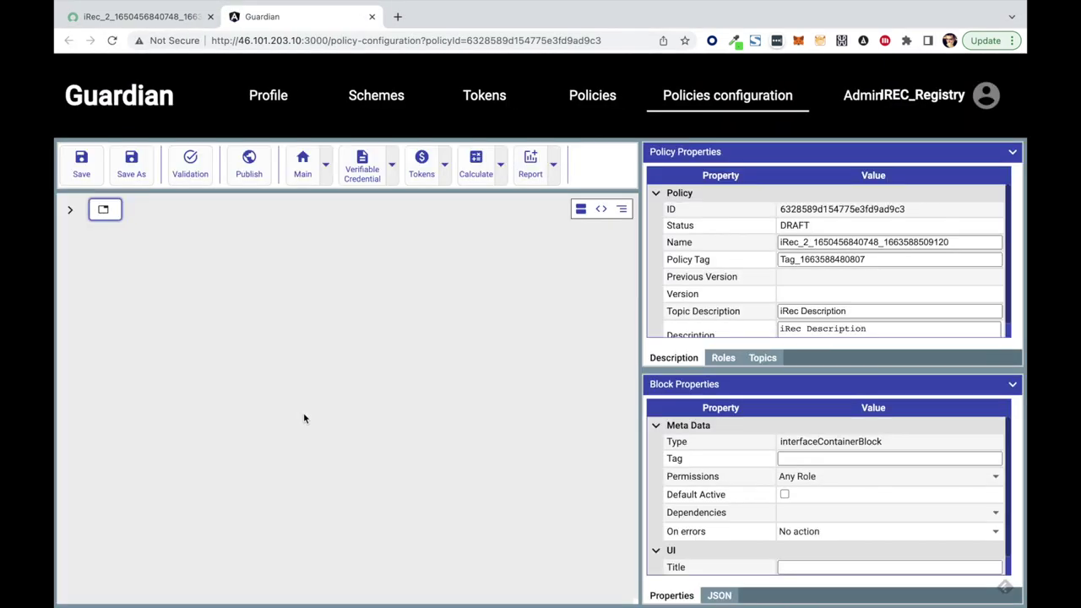
Inspect the imported policy's block tree in Guardian down to registrants_workflow_steps, and return to the ServiceNow policy record
left_click(71, 213)
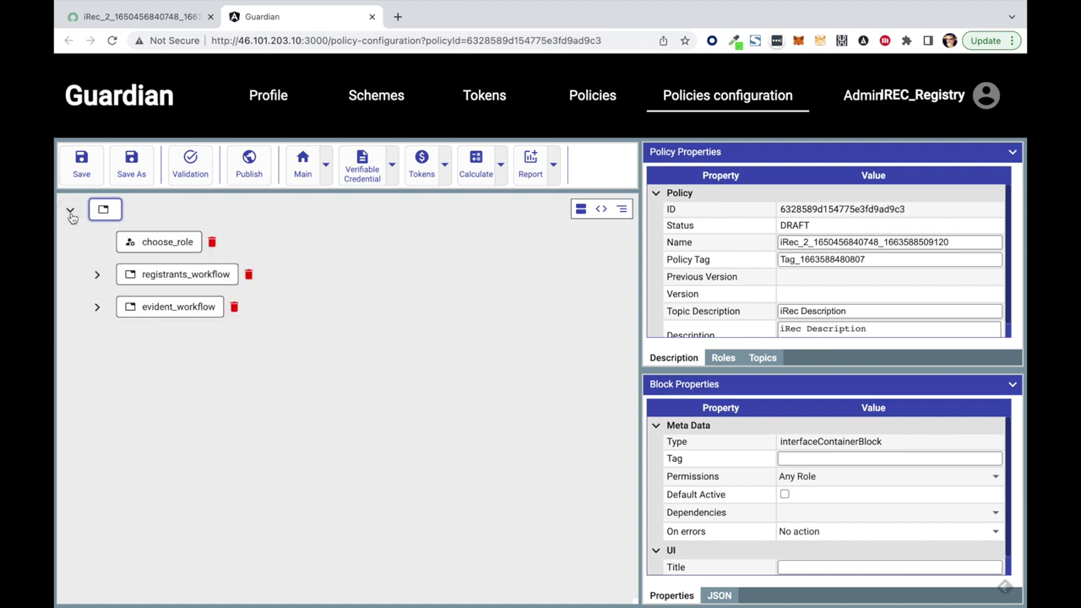
left_click(98, 277)
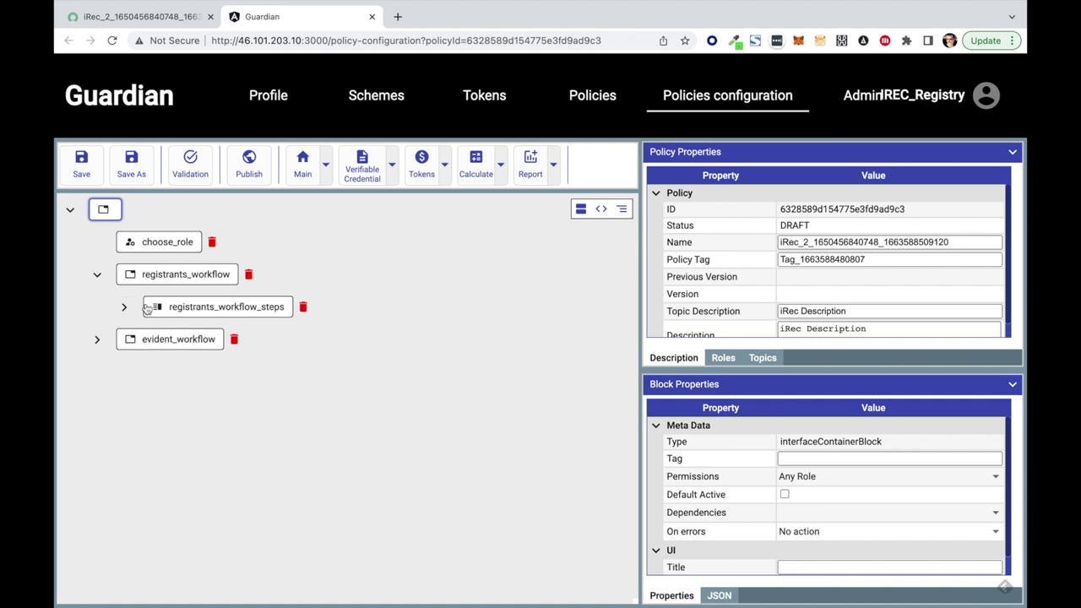
left_click(124, 309)
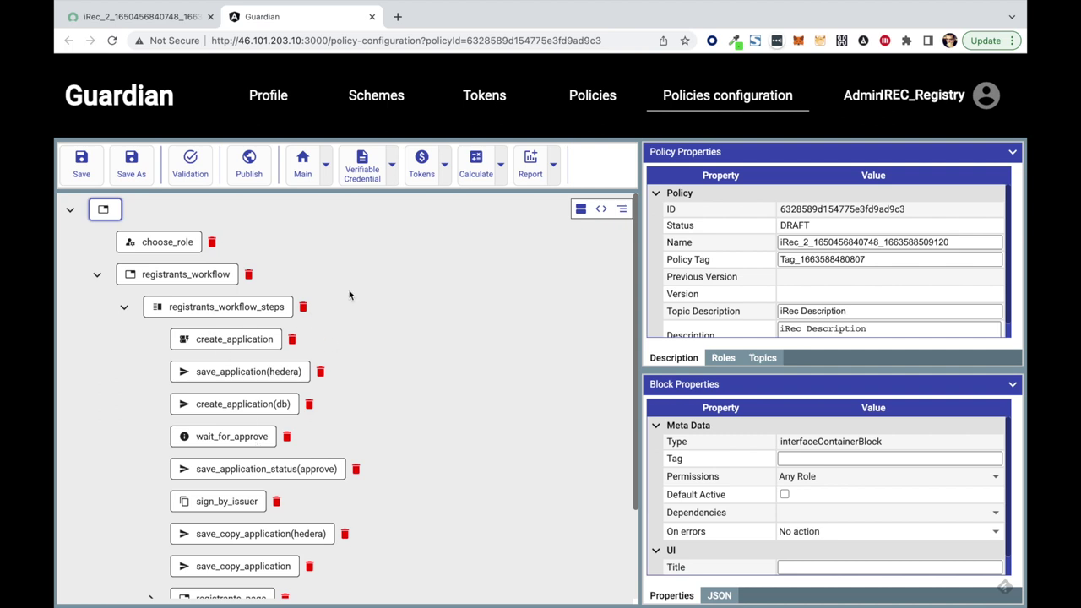
left_click(372, 17)
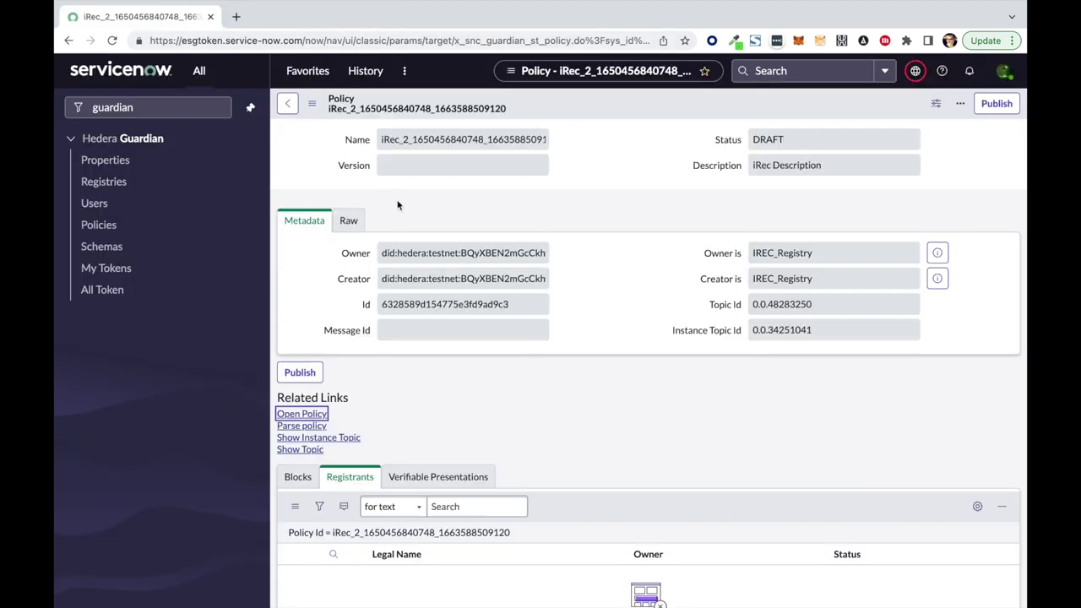
Parse the imported policy and expand its blocks down to the contents of registrants_workflow
left_click(312, 427)
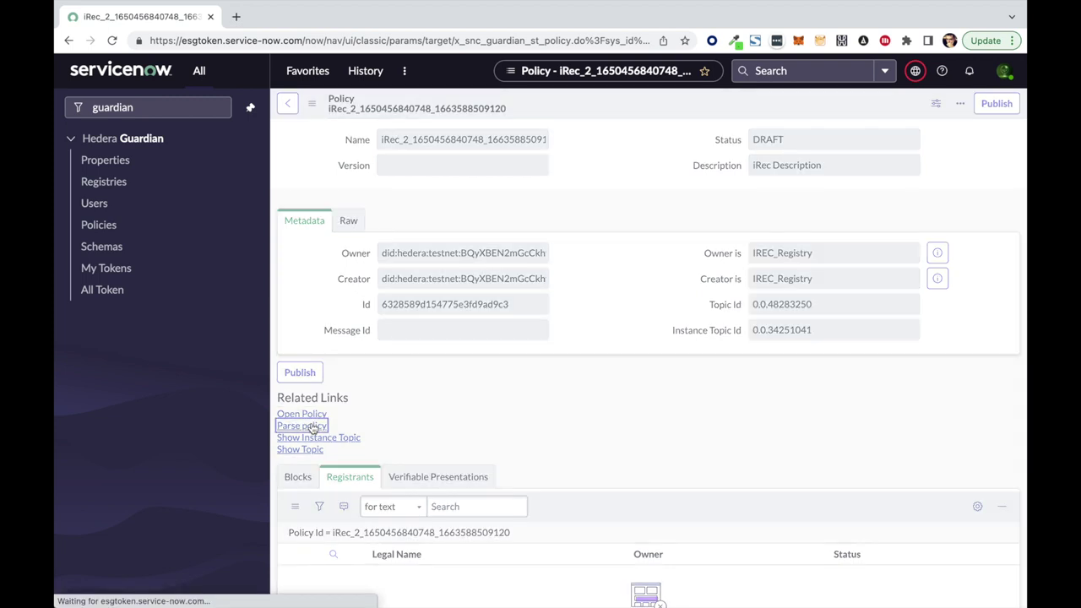
left_click(304, 476)
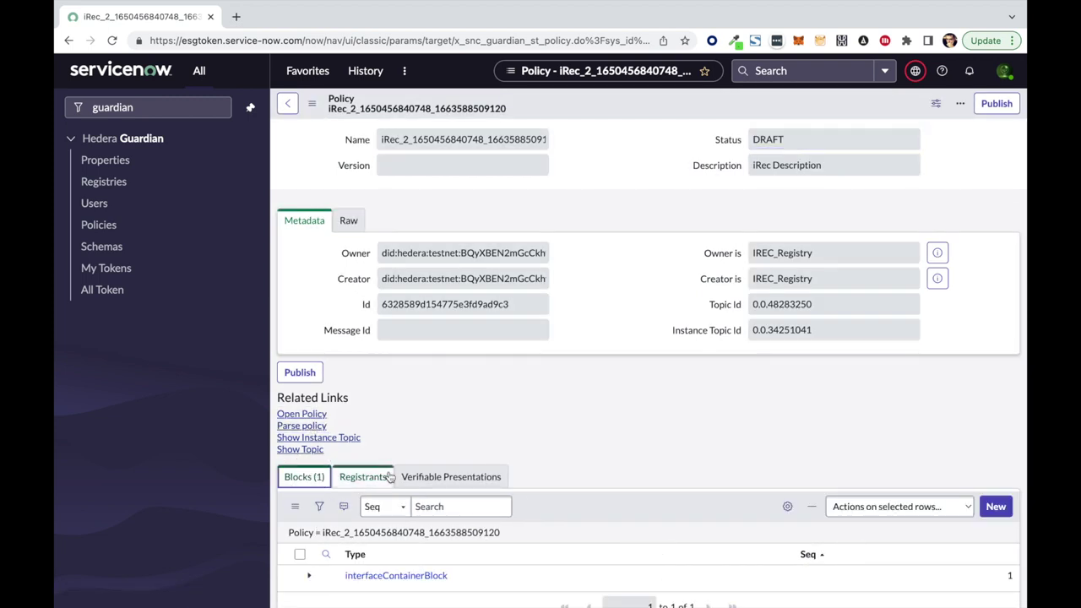
scroll(390, 477, "down", 1)
left_click(309, 514)
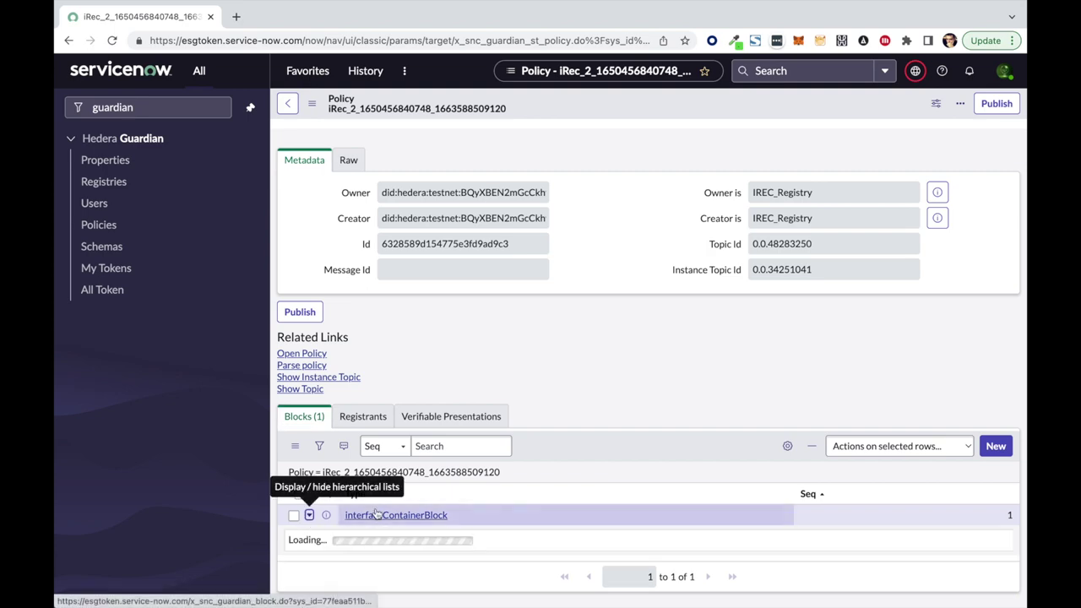
scroll(376, 514, "down", 3)
left_click(315, 477)
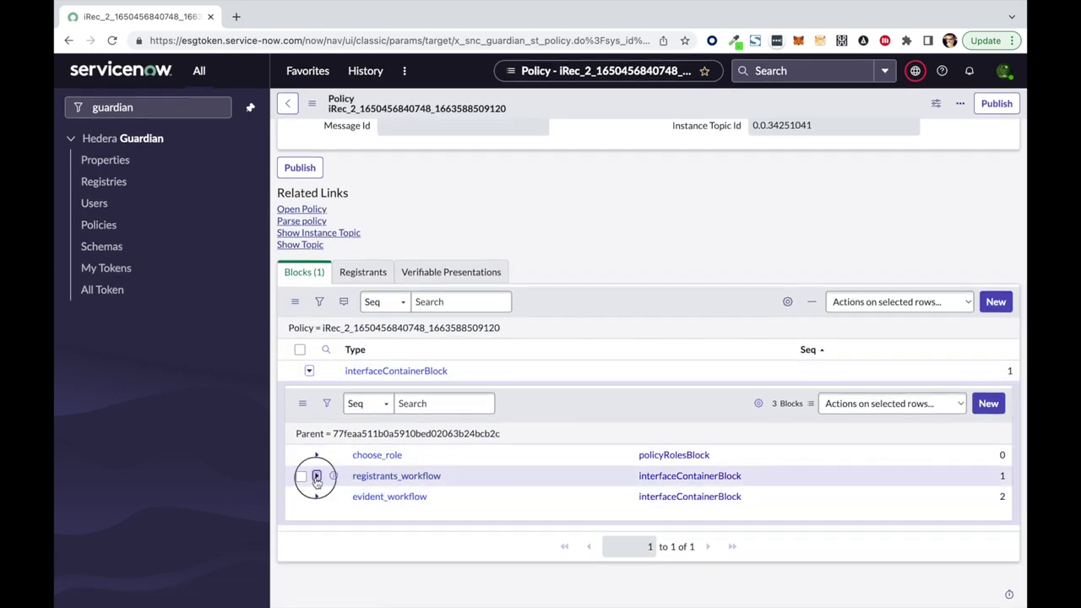
scroll(446, 480, "down", 5)
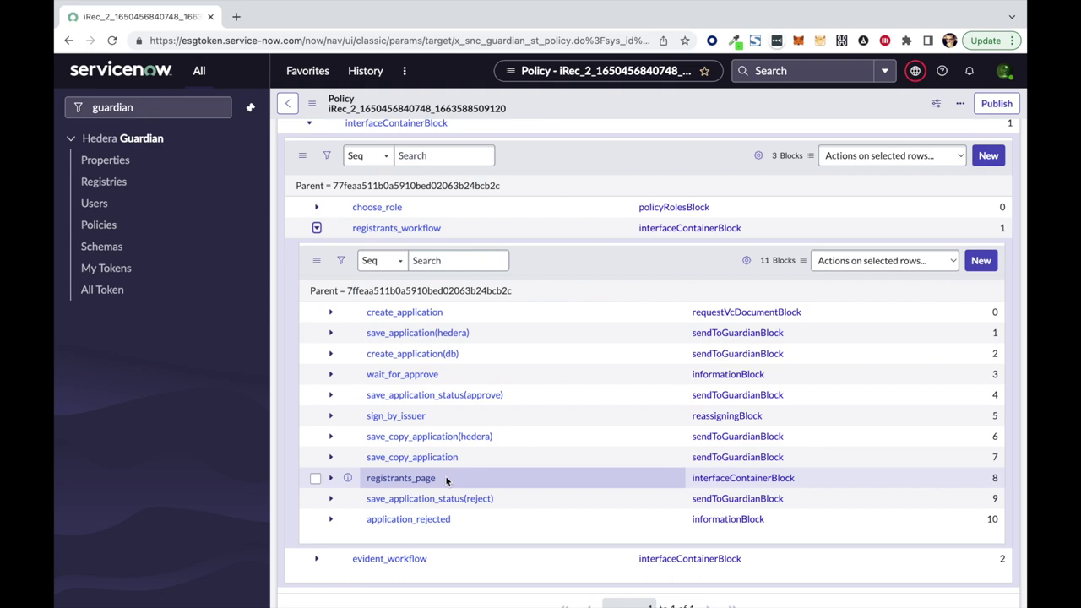
Publish the imported iRec policy
scroll(445, 475, "up", 10)
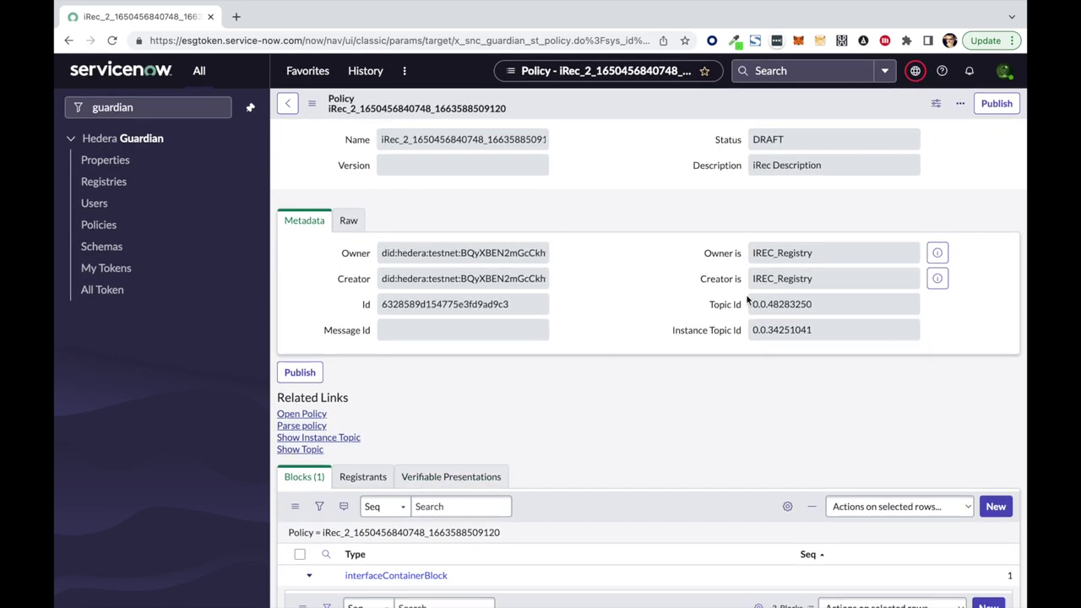
left_click(994, 105)
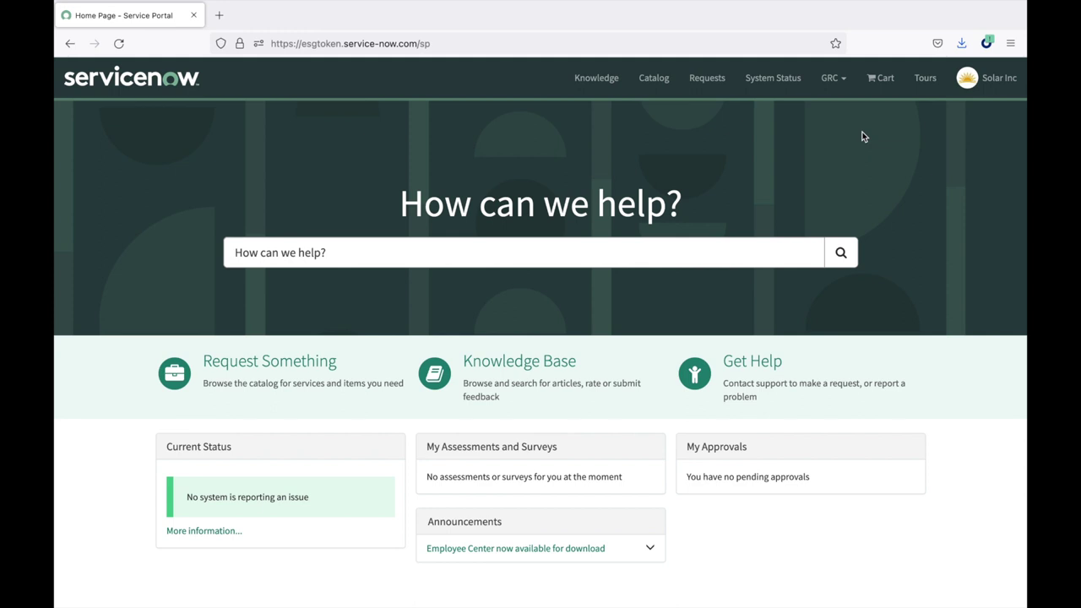
left_click(265, 360)
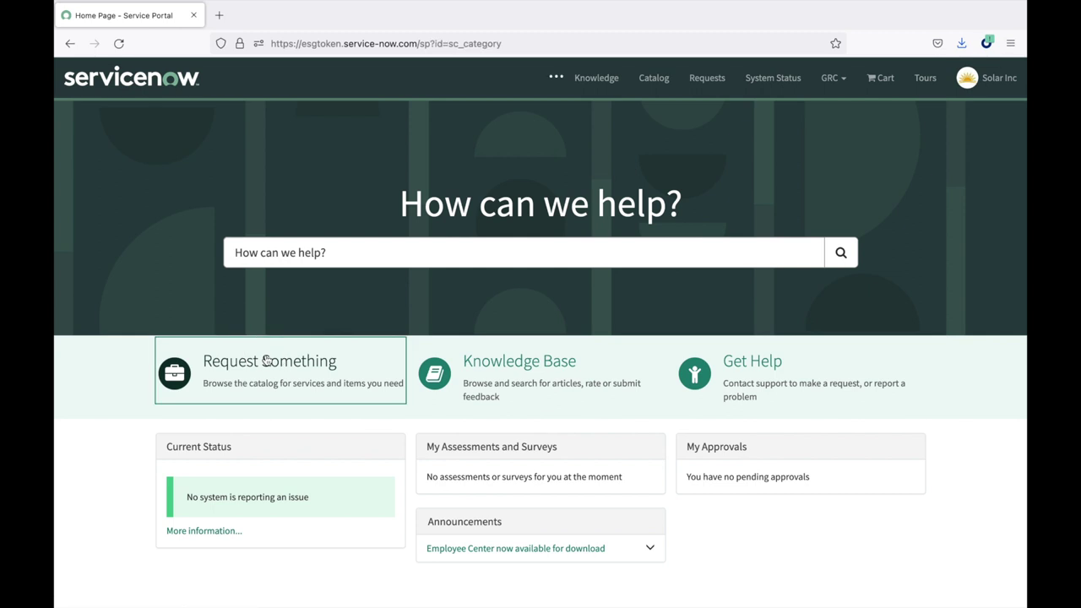
left_click(186, 304)
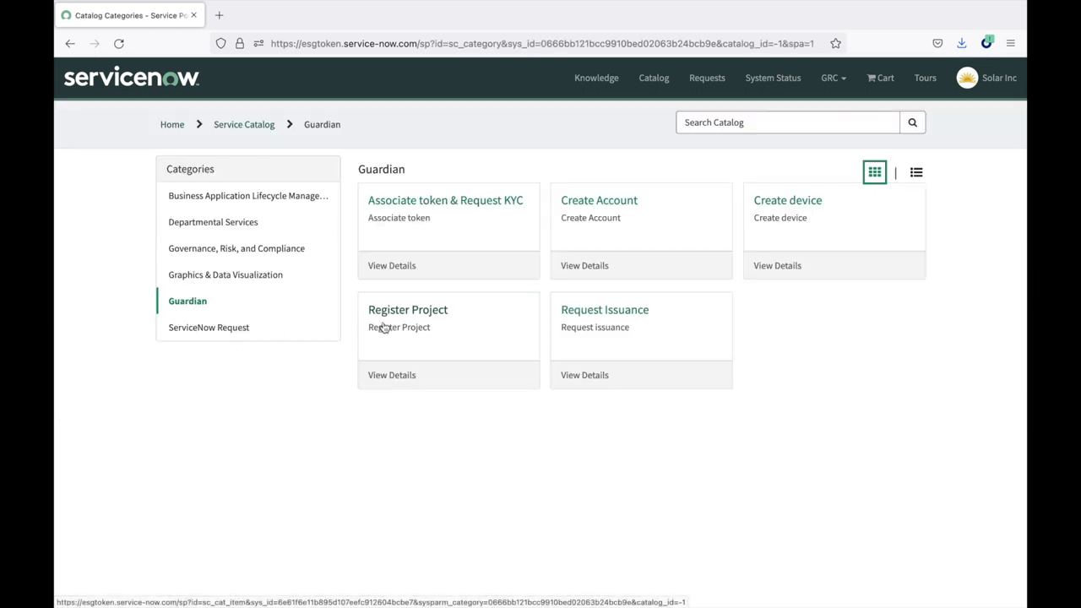
left_click(409, 316)
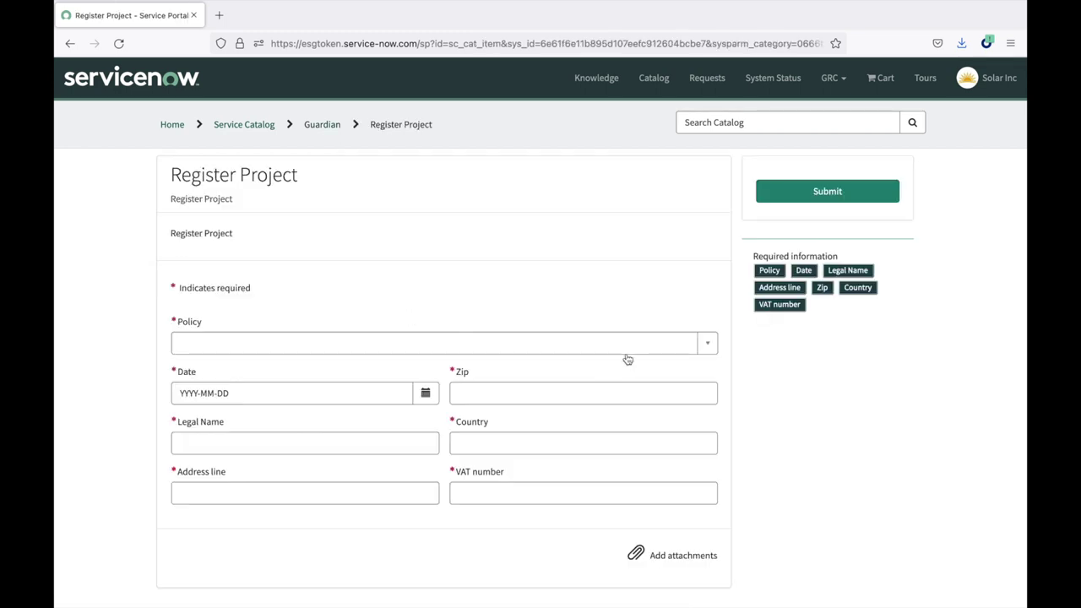
left_click(709, 342)
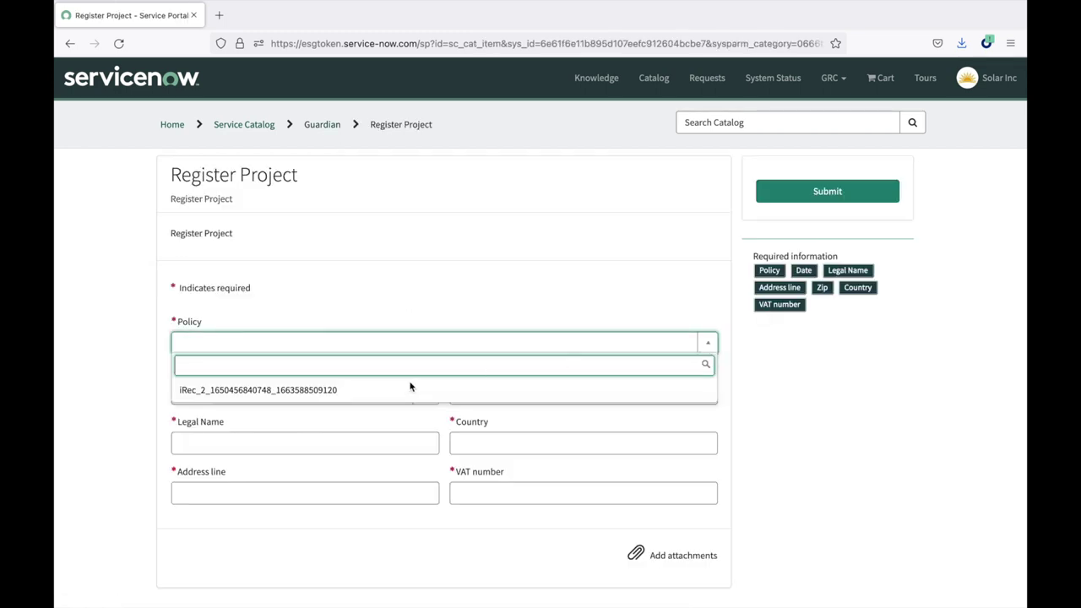
left_click(355, 390)
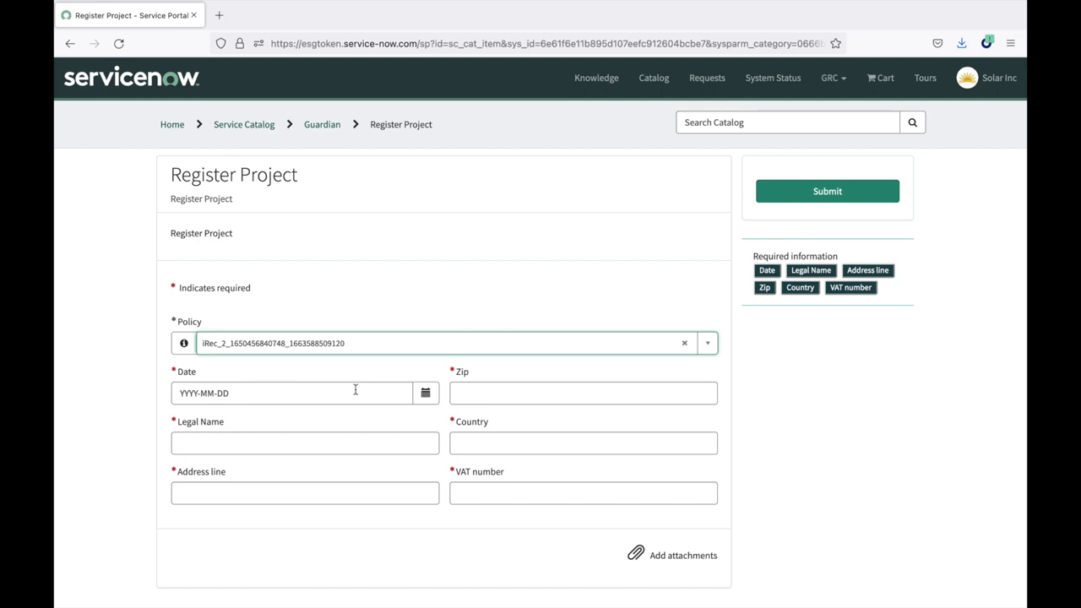
Set the project date to 2022-09-18, fill in the zip code and enter the legal name Solar Inc First Project
left_click(425, 392)
left_click(449, 518)
left_click(507, 392)
type("12345")
left_click(233, 444)
type("Solar Inc First ")
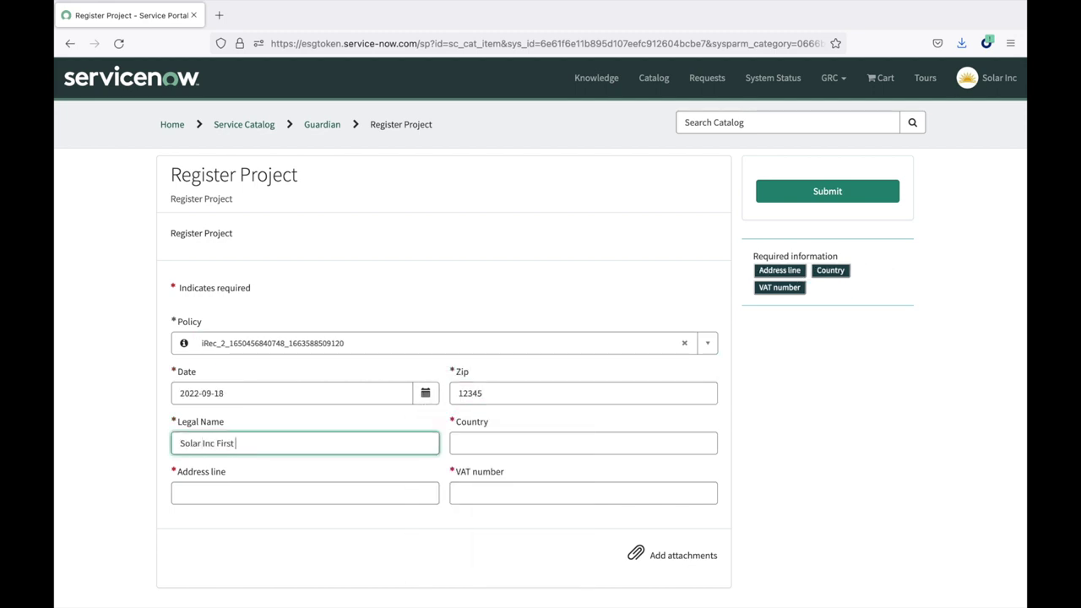
type("Project")
Fill in the address line and VAT number, set the country to Italy, and submit the project registration
key("Tab")
type("Milan")
left_click(458, 443)
type("Italy")
key("Tab")
type("1234567890")
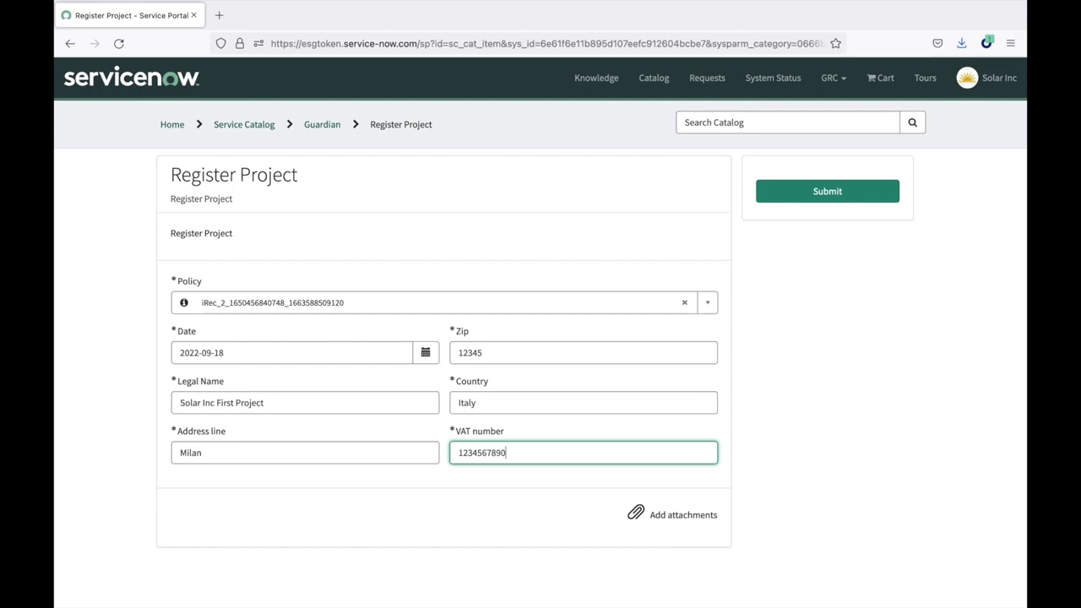
left_click(828, 195)
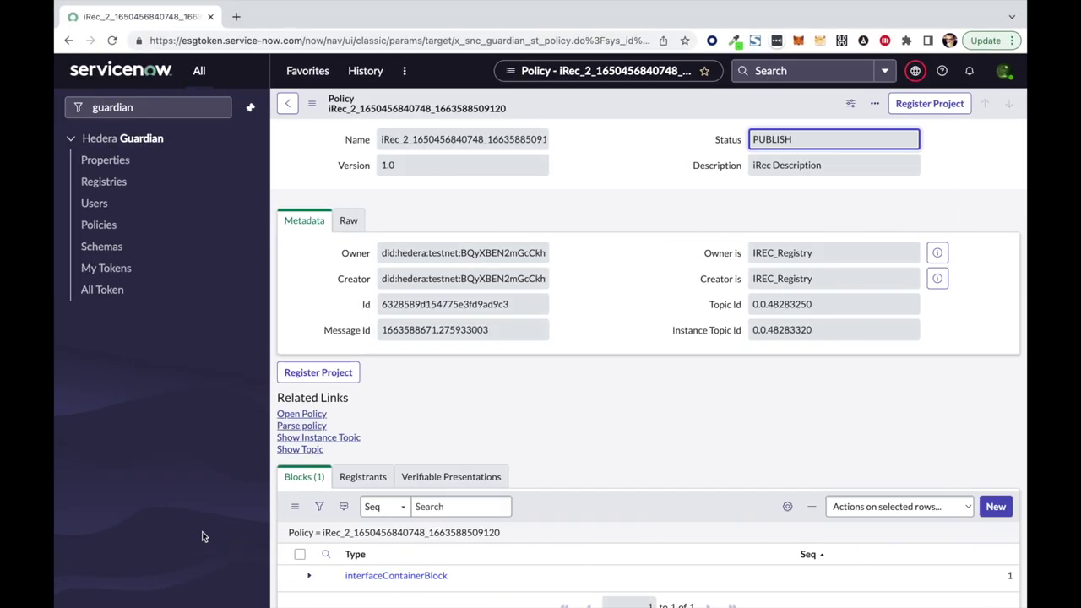
In the administrator's policy record, refresh the registrants list, open Solar Inc First Project and approve the registrant
left_click(363, 476)
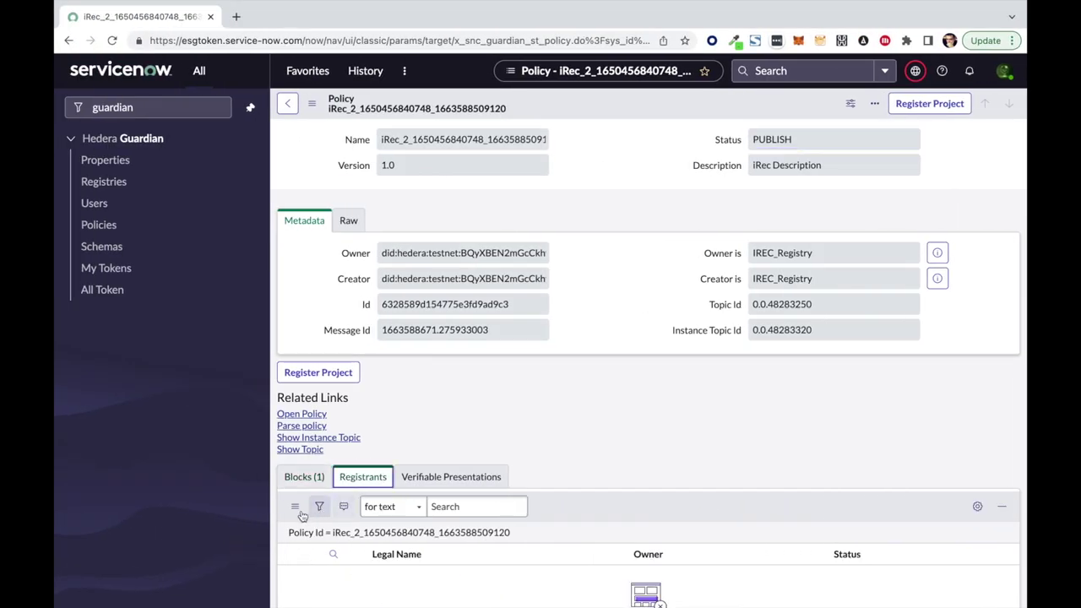
left_click(295, 505)
left_click(313, 532)
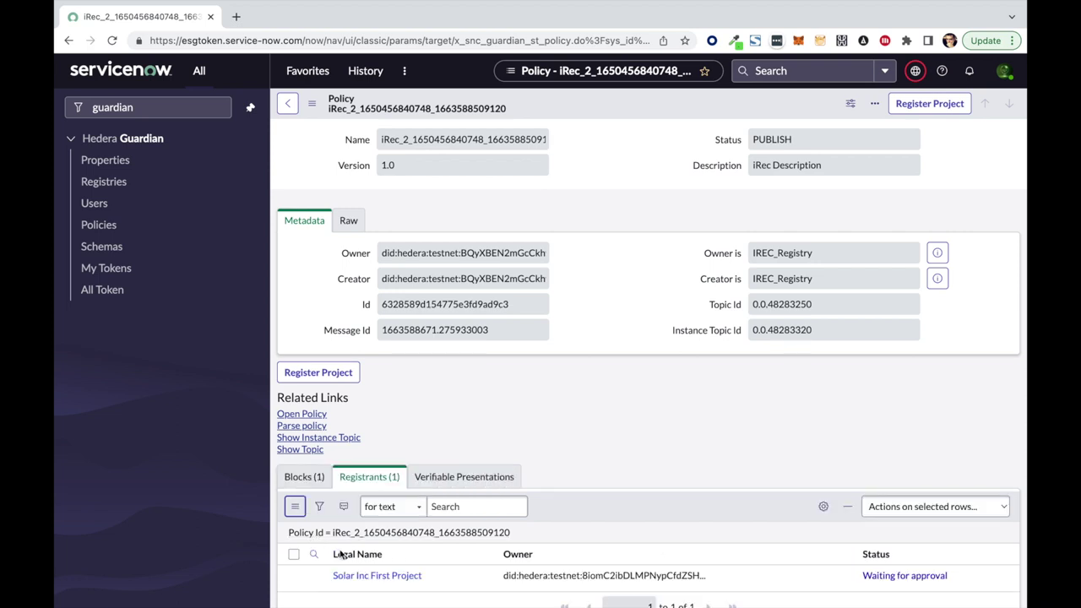
left_click(368, 577)
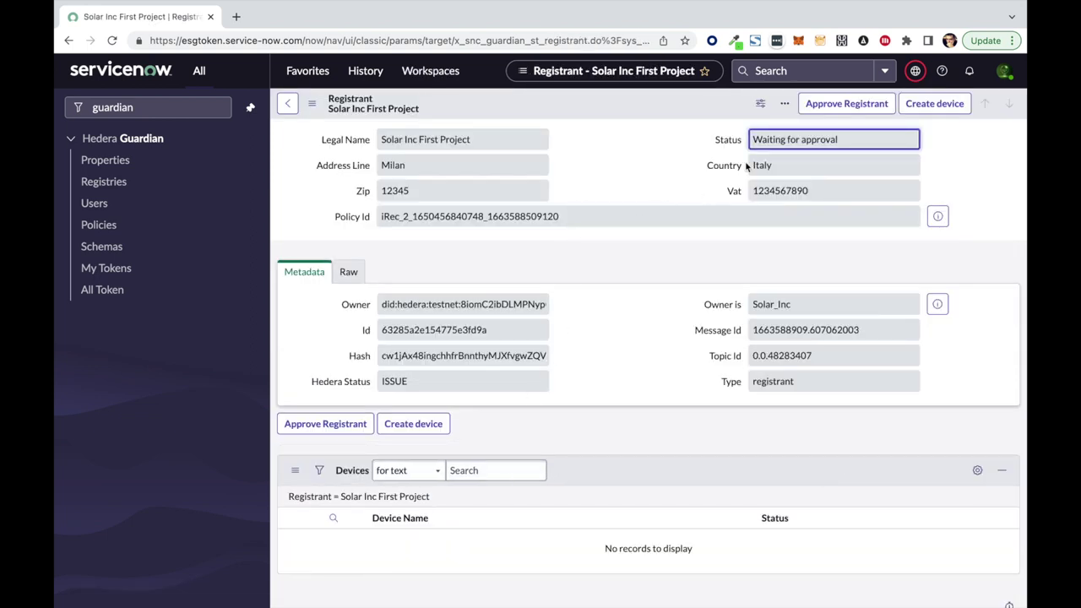
left_click(840, 102)
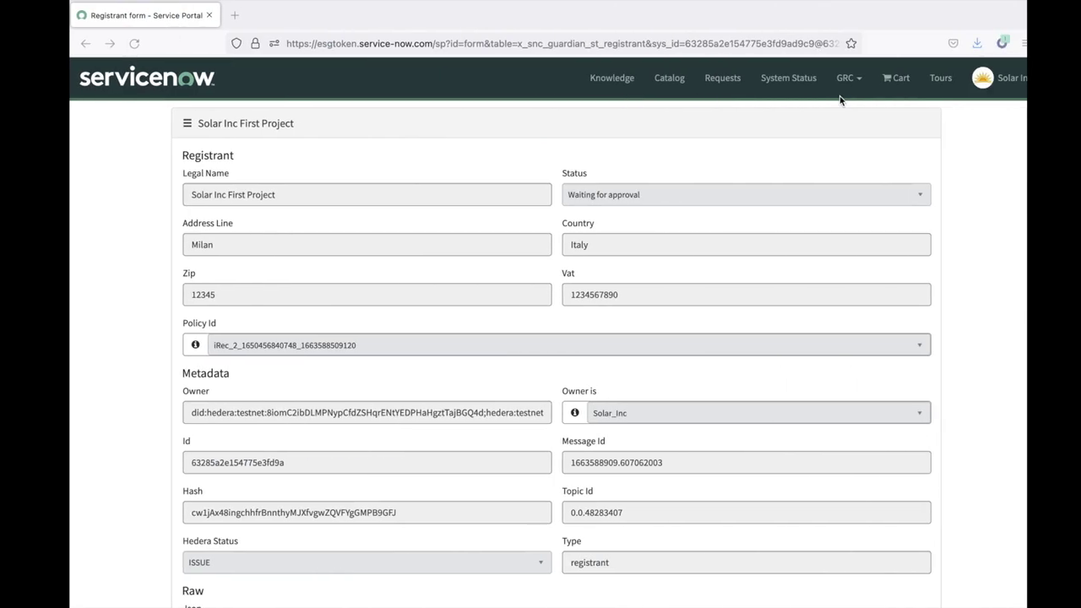
In Solar Inc's Service Portal, open the Create device request from the Guardian catalog category
left_click(150, 78)
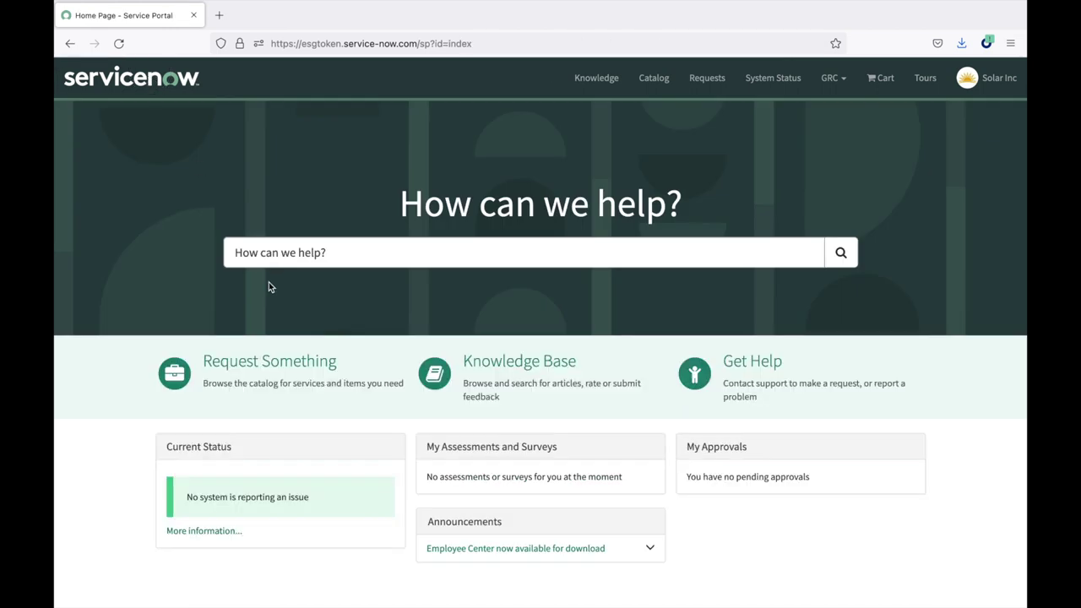
left_click(262, 362)
left_click(189, 306)
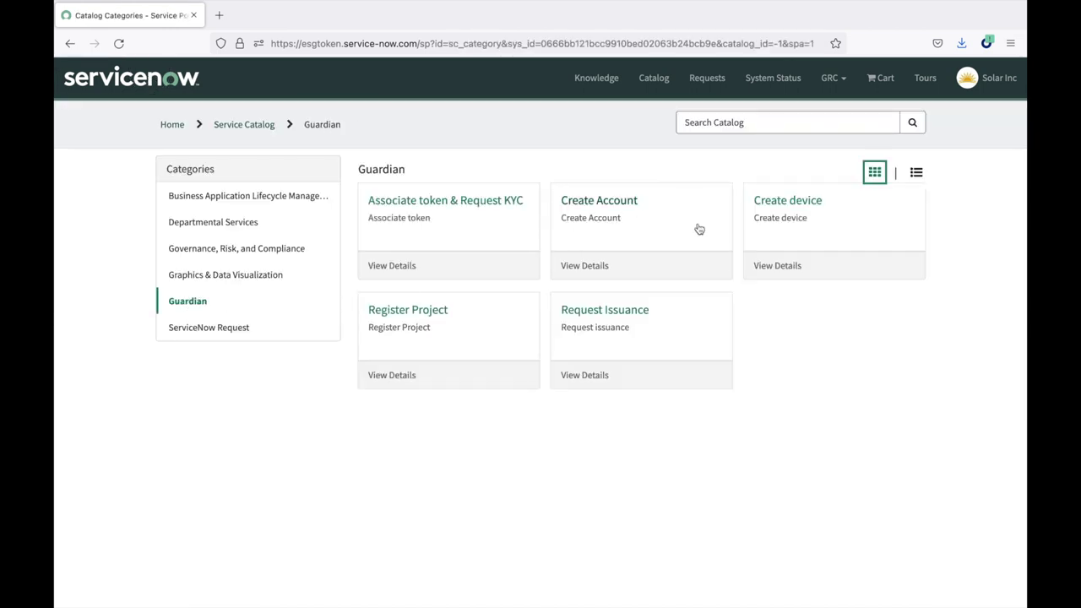
left_click(781, 209)
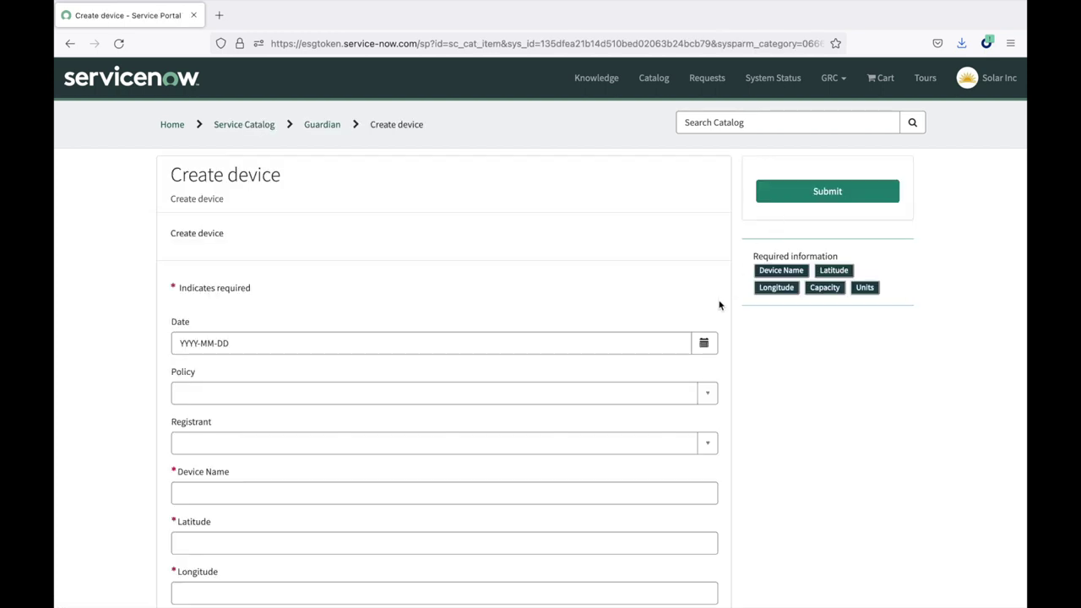
left_click(705, 344)
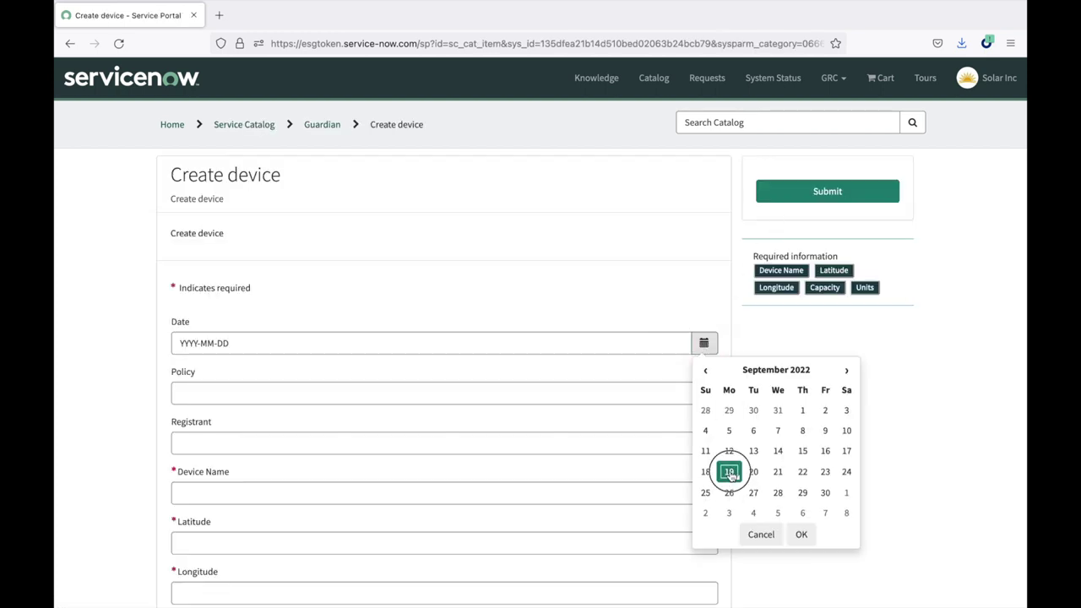
left_click(730, 472)
left_click(801, 534)
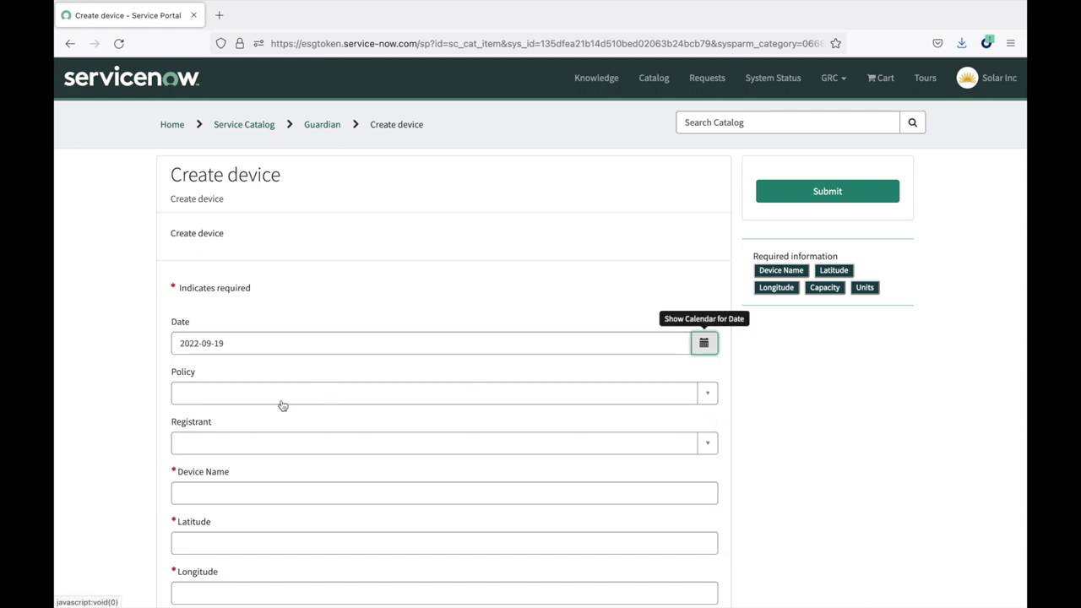
left_click(205, 400)
left_click(211, 440)
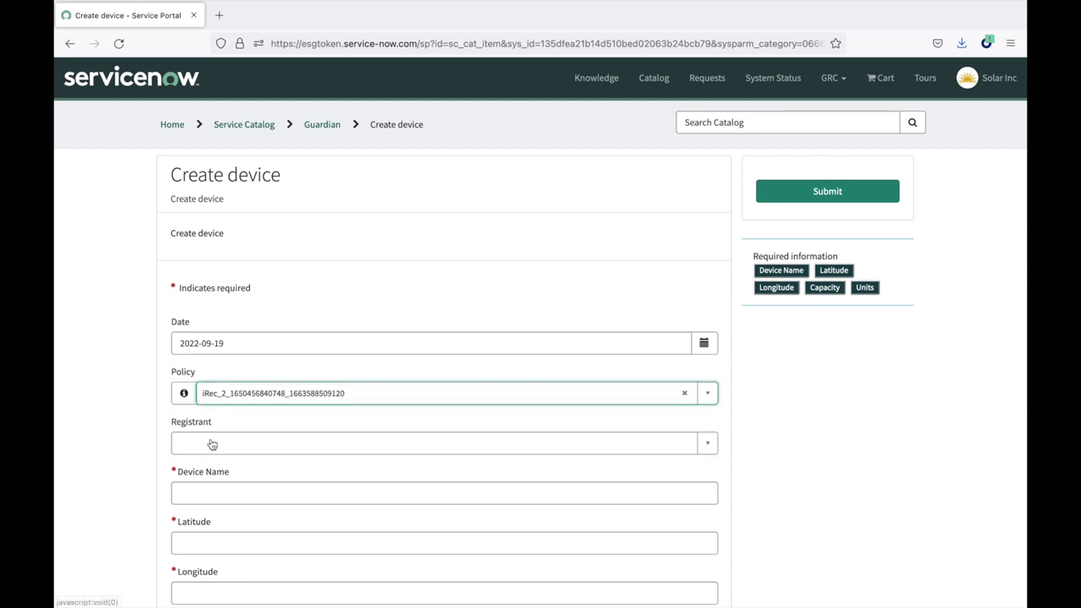
left_click(708, 443)
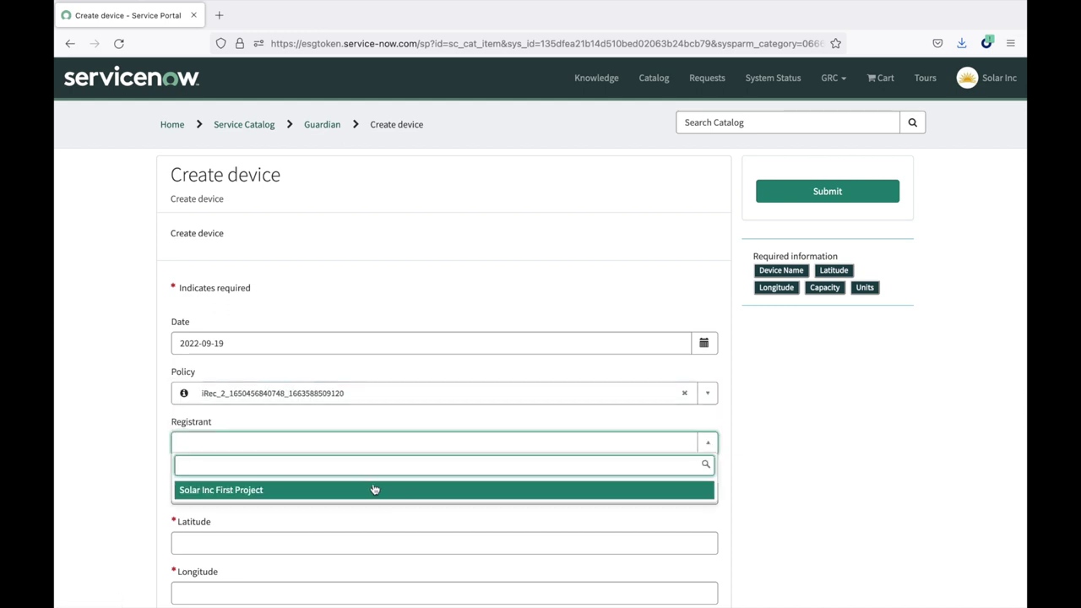
left_click(359, 488)
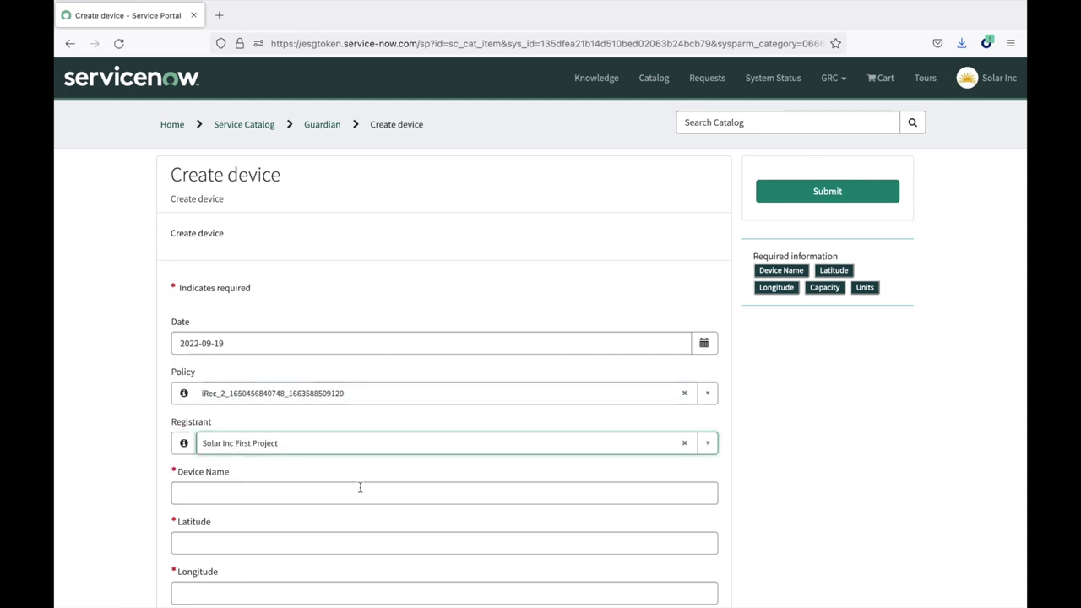
Enter device name SolarPanel1, latitude 45, longitude 9, capacity 100 and units 2, and submit the device request
scroll(337, 481, "down", 3)
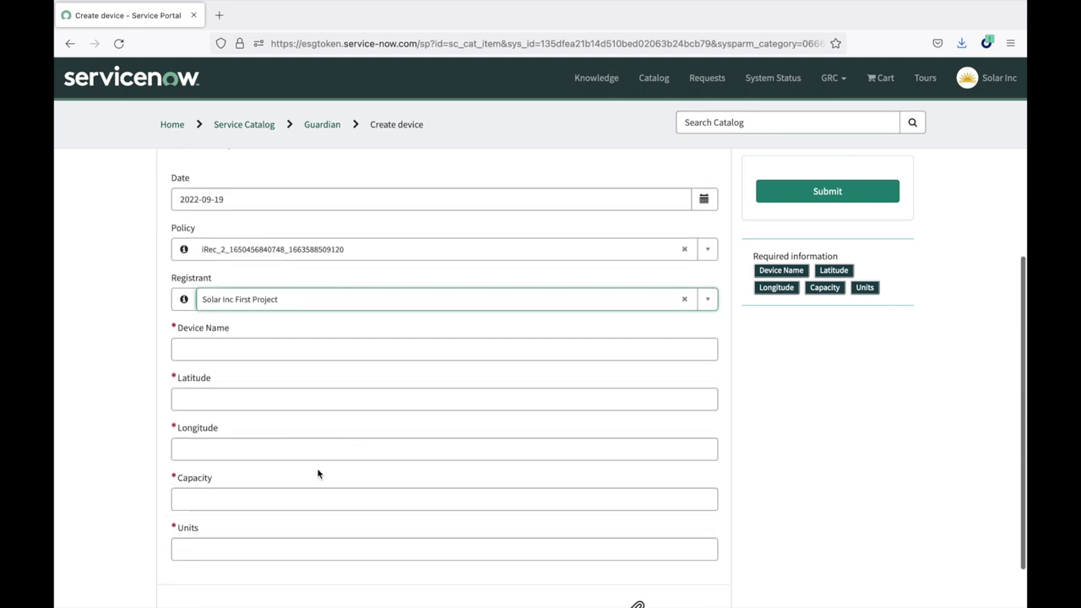
left_click(194, 346)
type("SolarPanel1")
key("Tab")
type("45")
key("Tab")
type("9")
key("Tab")
type("100\t2")
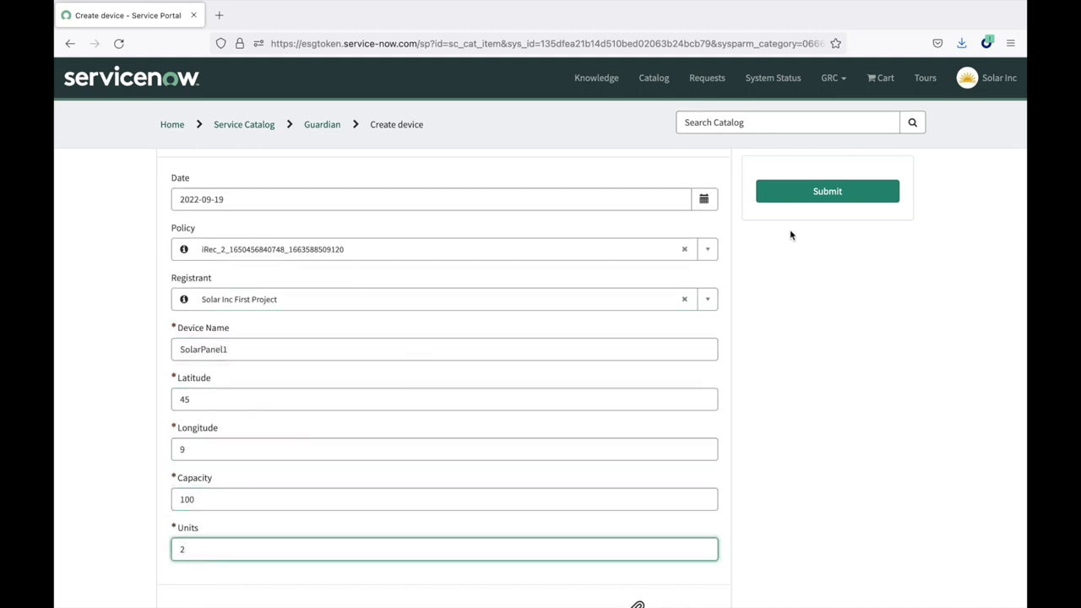
left_click(830, 193)
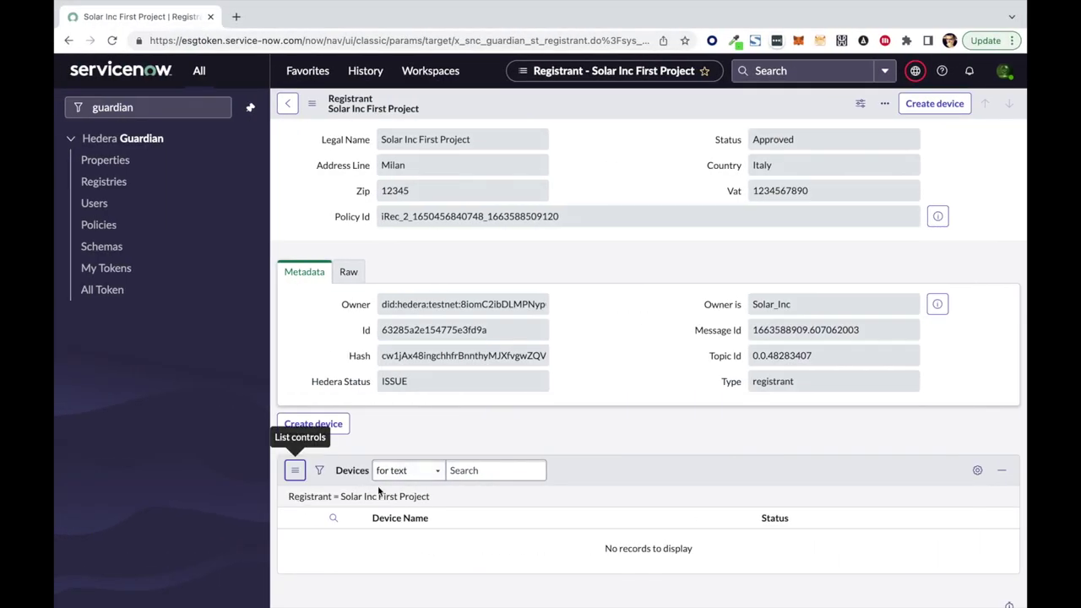
In the administrator's Solar Inc First Project record, refresh the devices list, open SolarPanel1 and approve the device
left_click(295, 470)
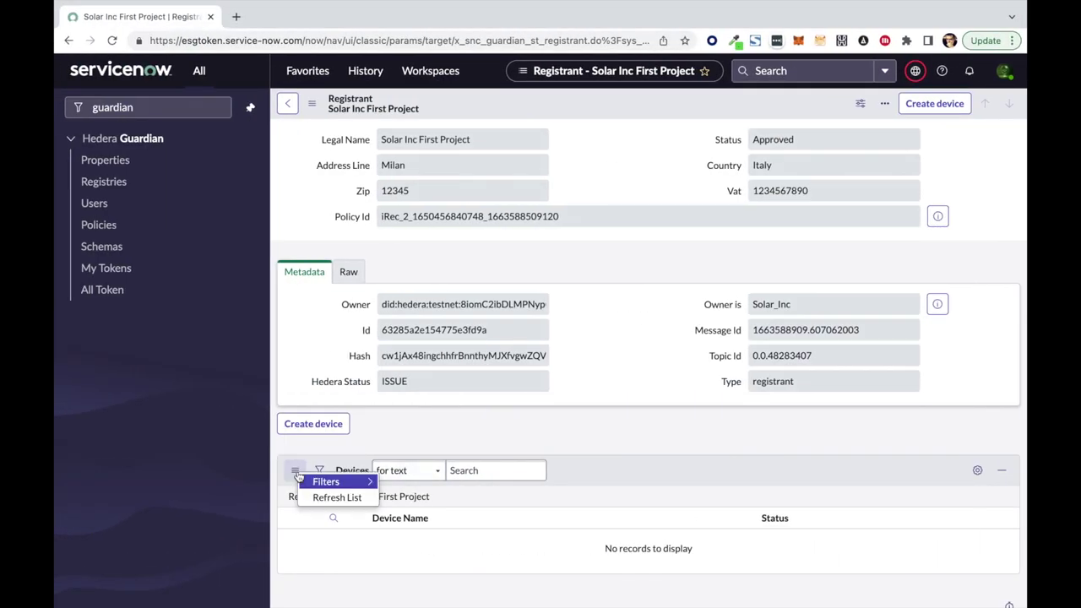
left_click(309, 495)
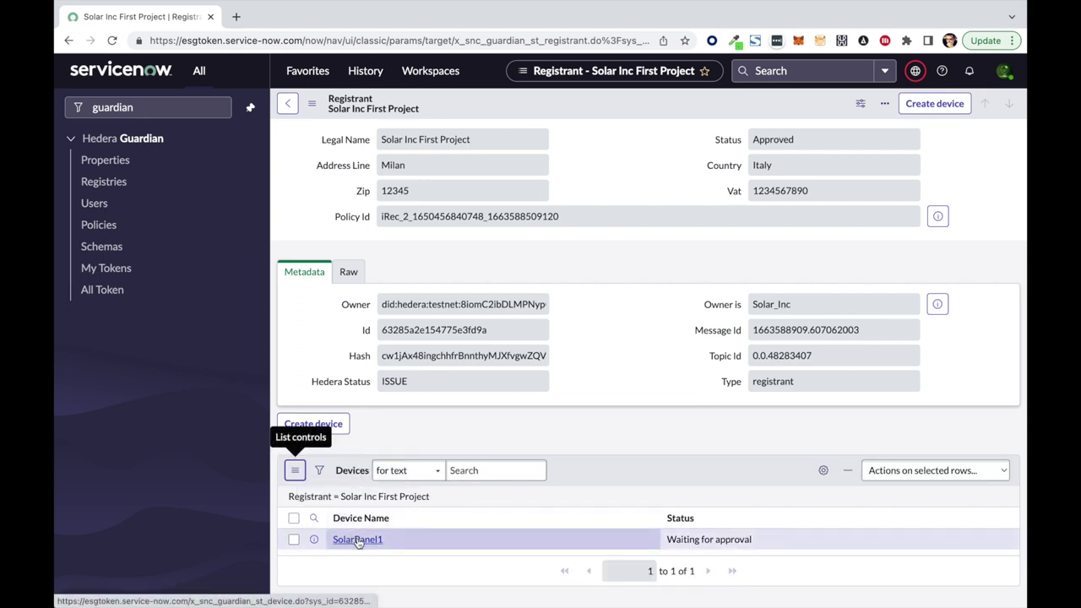
left_click(367, 543)
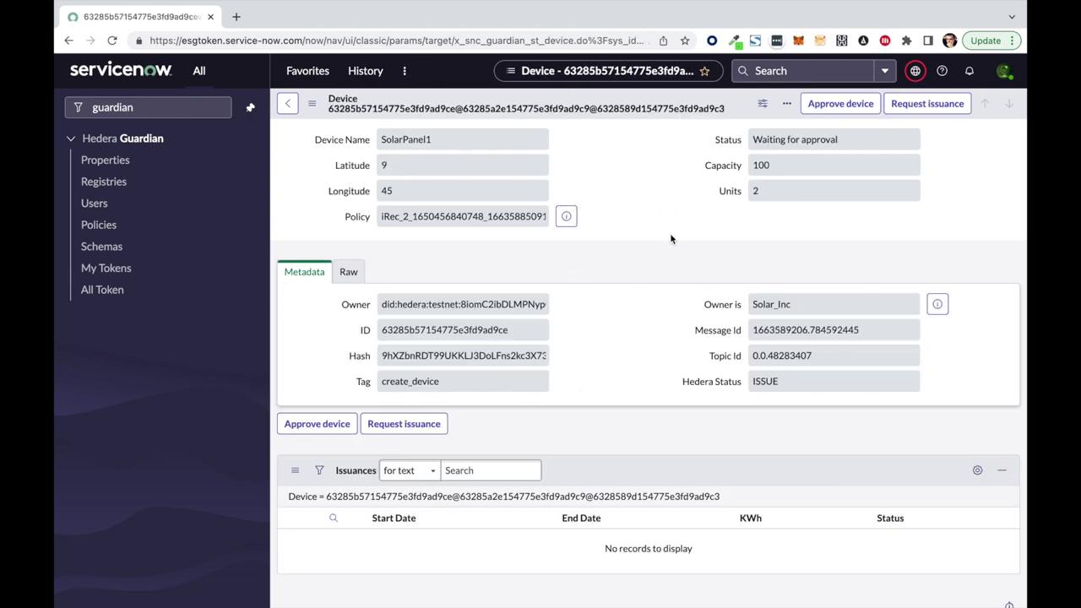
left_click(840, 107)
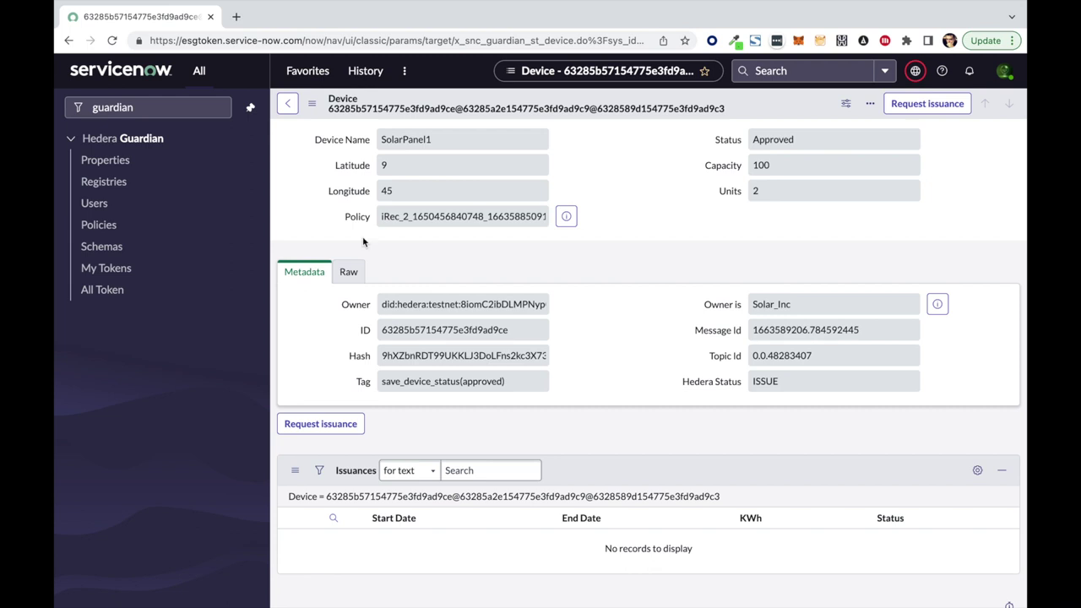
Open the administrator's own token list, and in Solar Inc's Service Portal submit an Associate token & Request KYC request for token 0.0.48283254
left_click(124, 270)
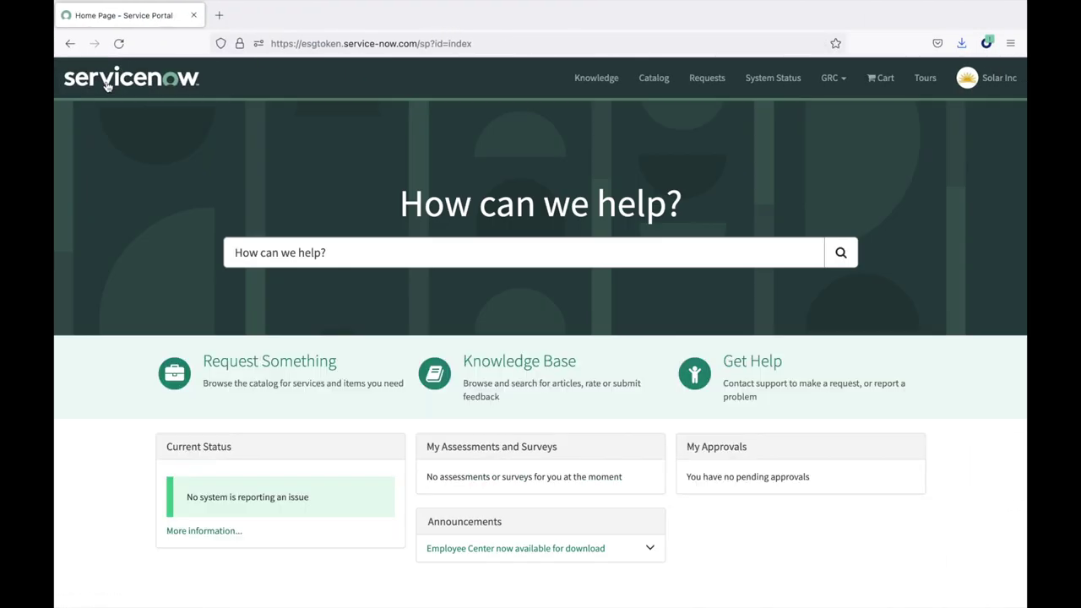
left_click(267, 363)
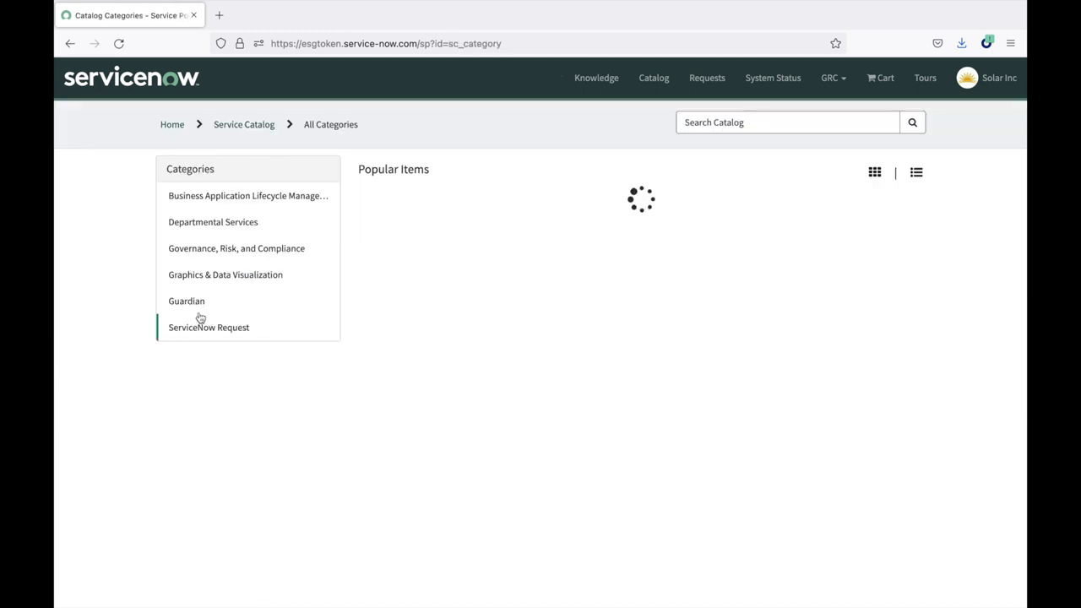
left_click(189, 304)
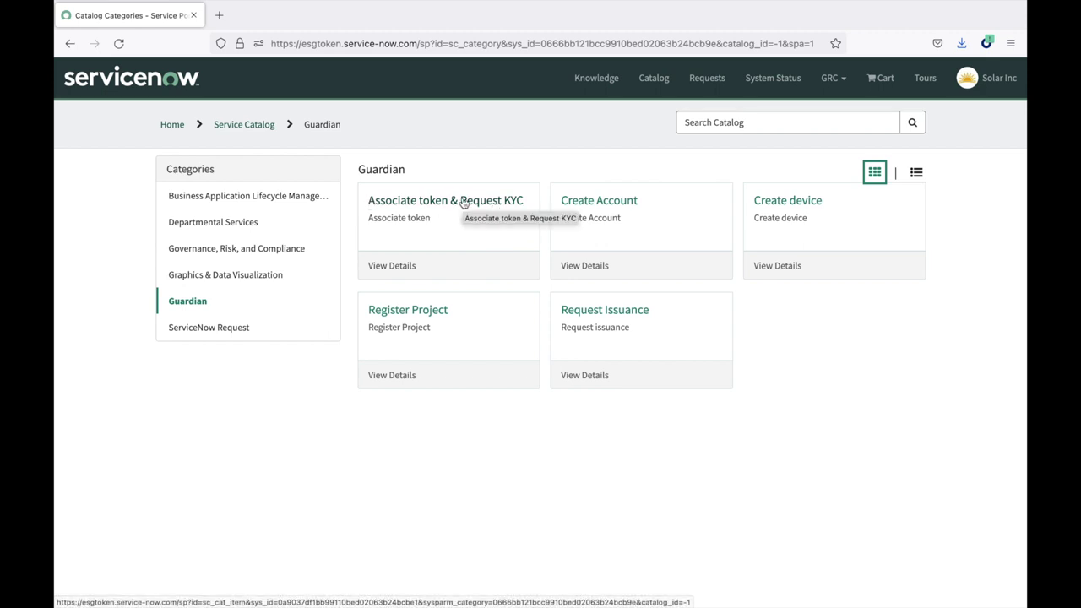
left_click(463, 203)
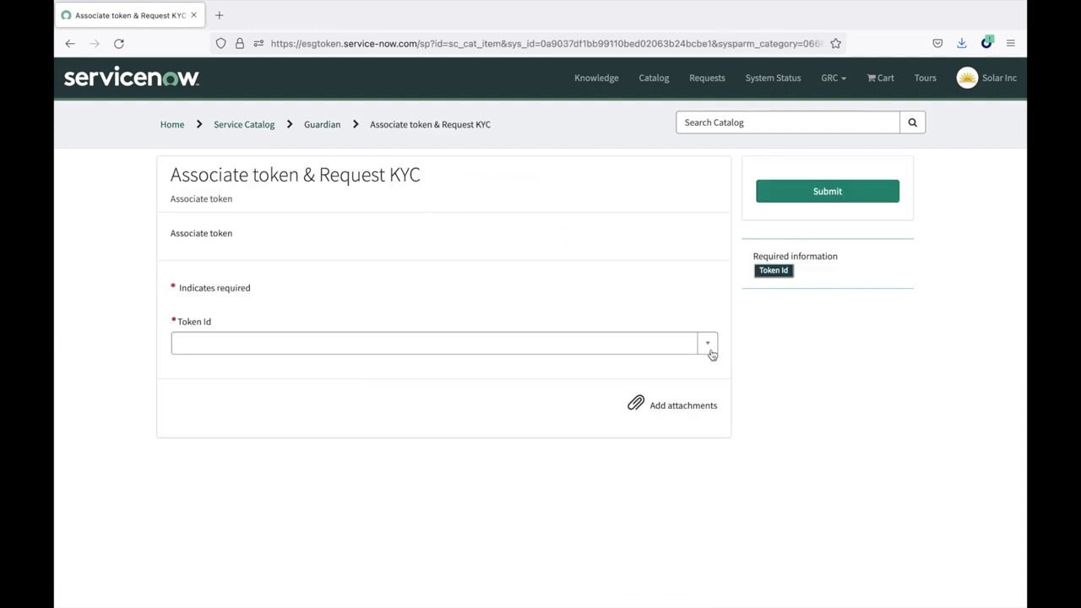
left_click(709, 346)
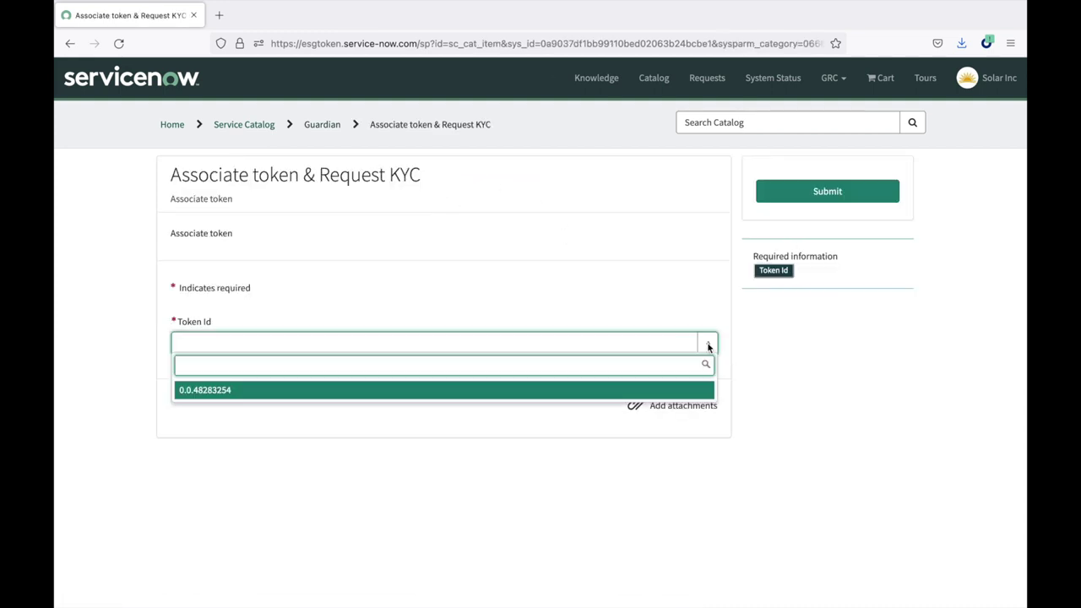
left_click(203, 393)
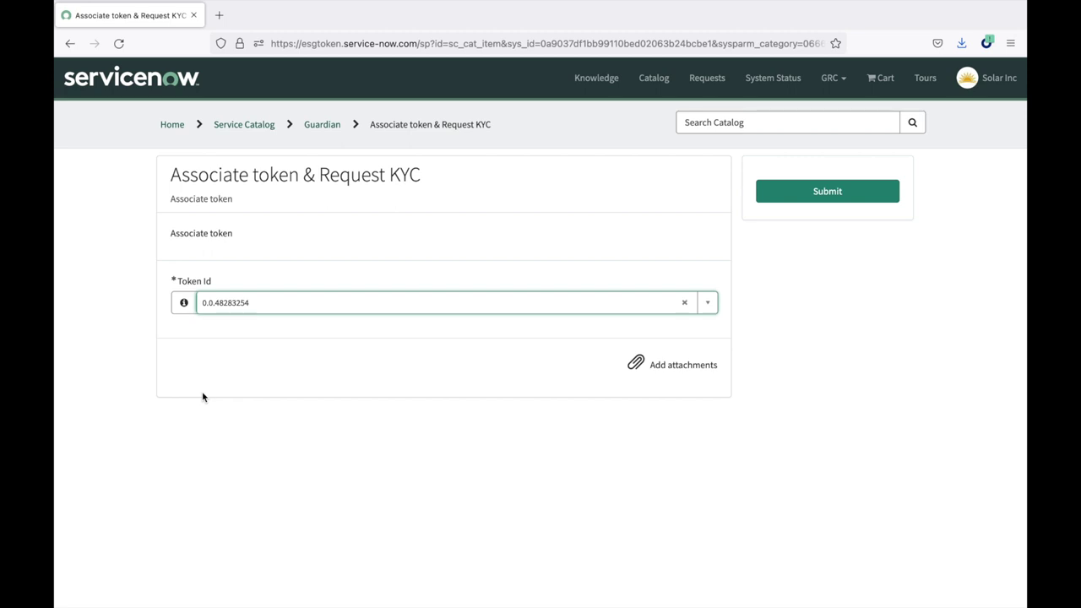
left_click(828, 191)
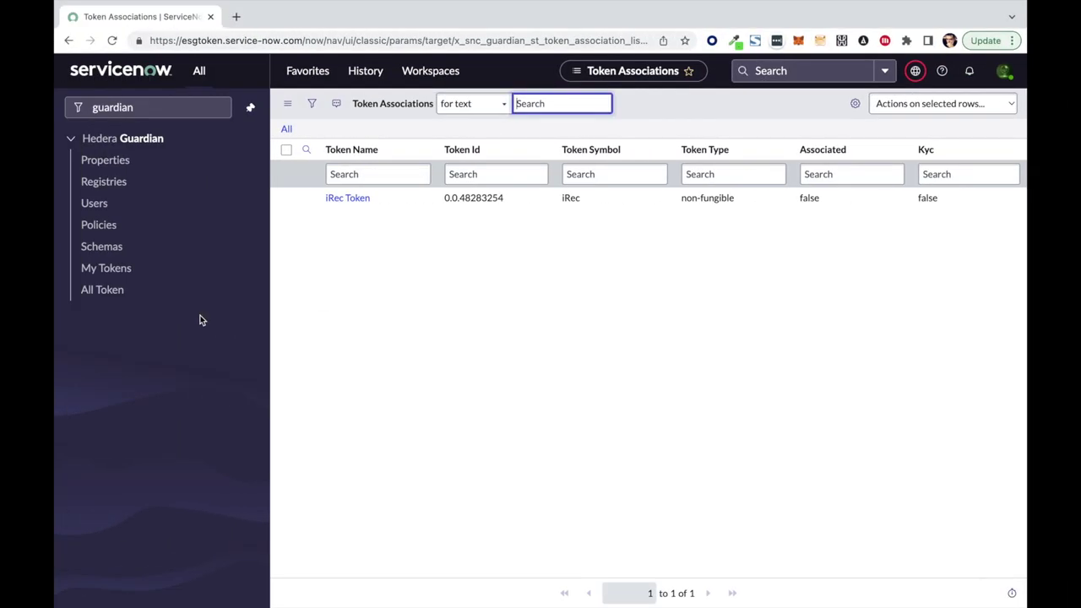
In the administrator's list of all tokens, open the Solar_Inc association record for token 0.0.48283254 and grant KYC
left_click(98, 293)
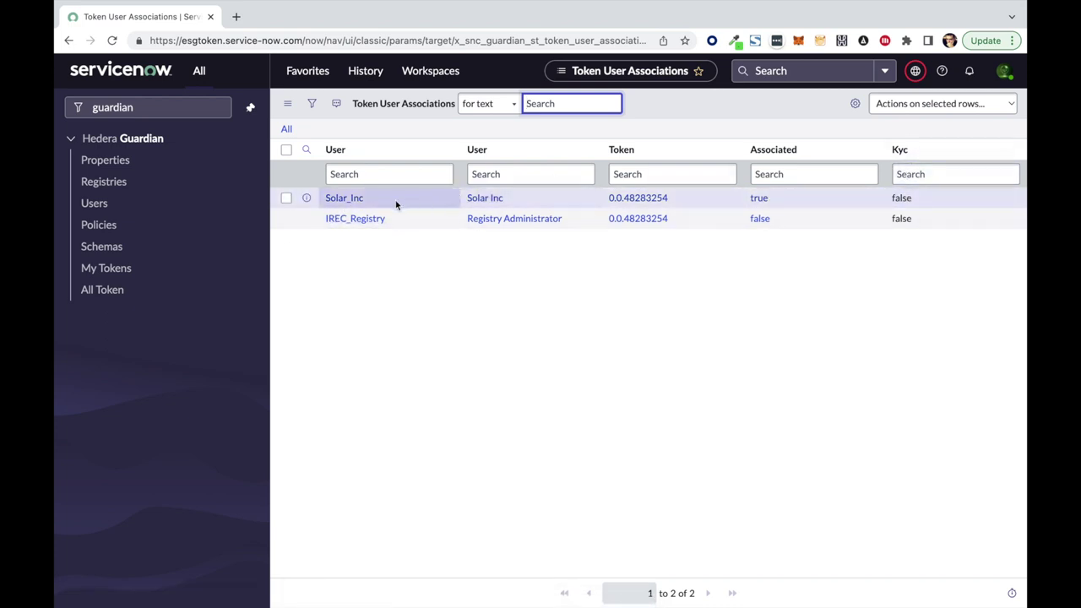
left_click(306, 197)
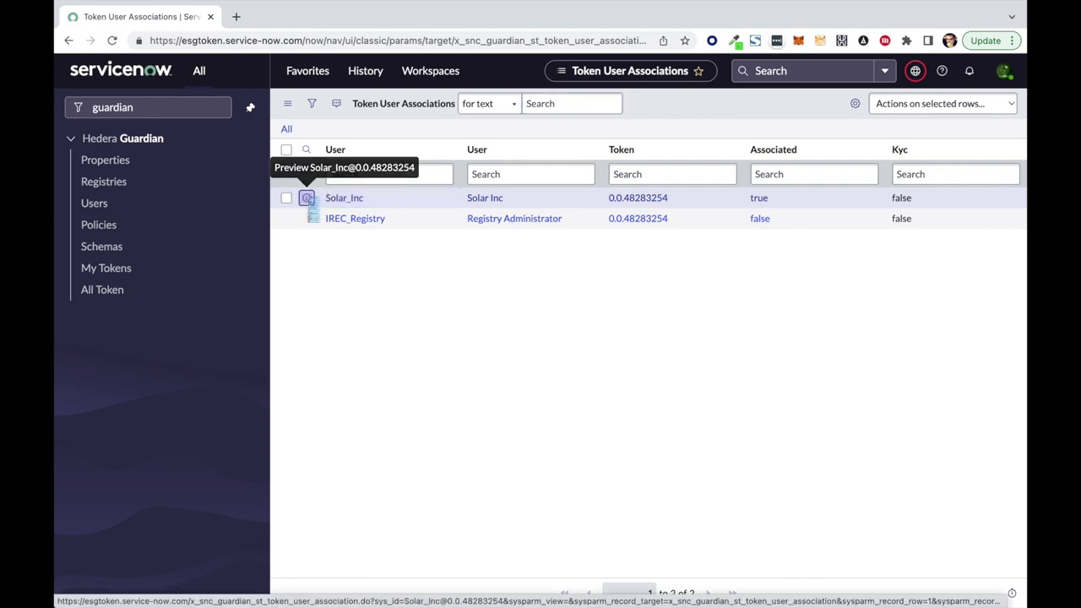
left_click(306, 197)
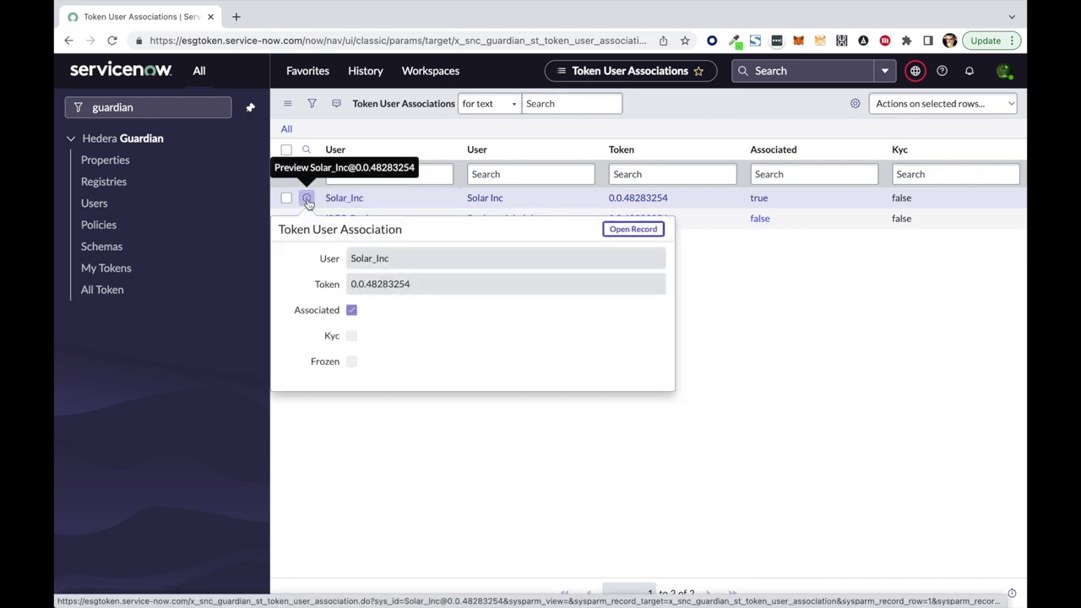
left_click(656, 233)
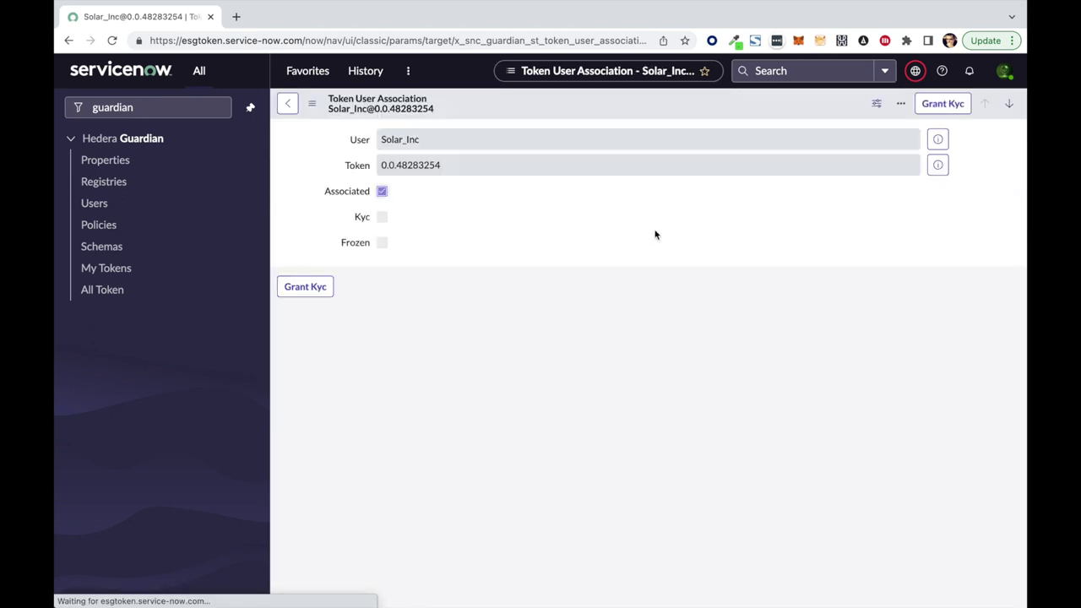
left_click(942, 104)
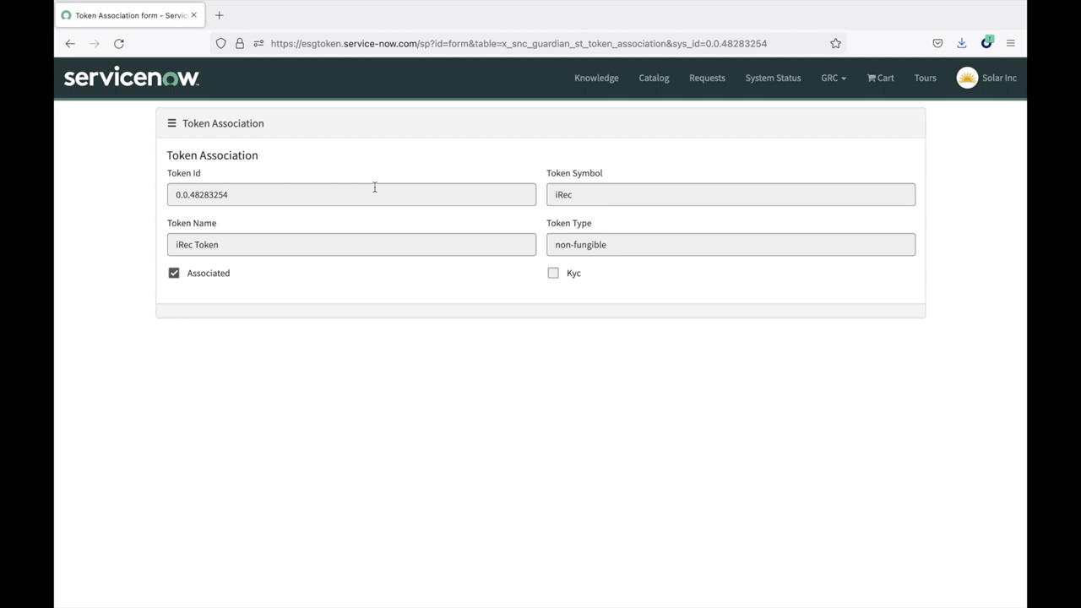
In Solar Inc's Service Portal, reload the token association record and open the Request Issuance form from the catalog
left_click(118, 42)
left_click(148, 91)
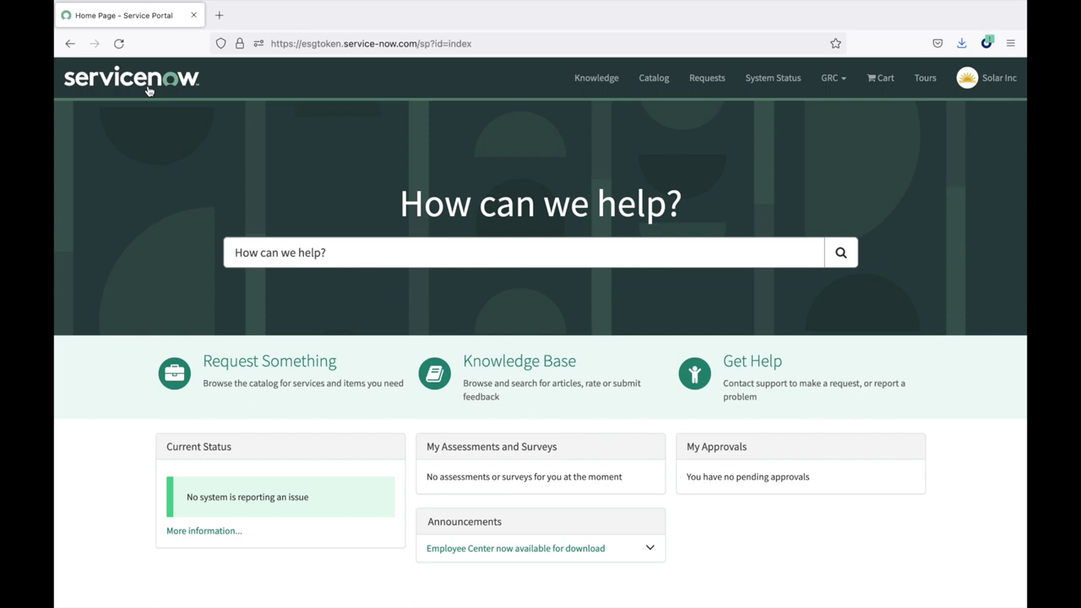
left_click(251, 365)
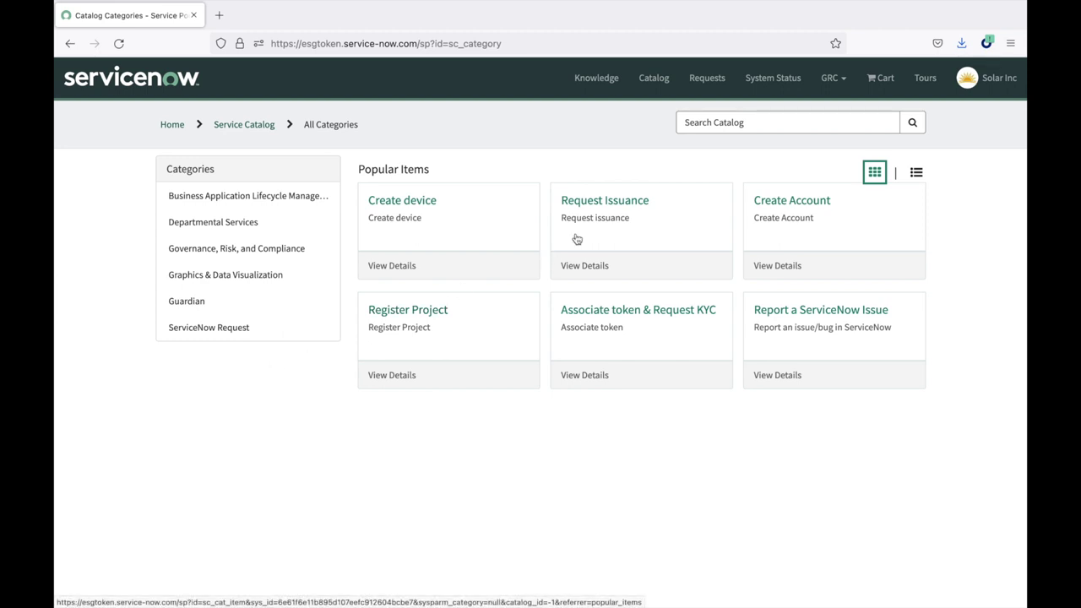
left_click(607, 210)
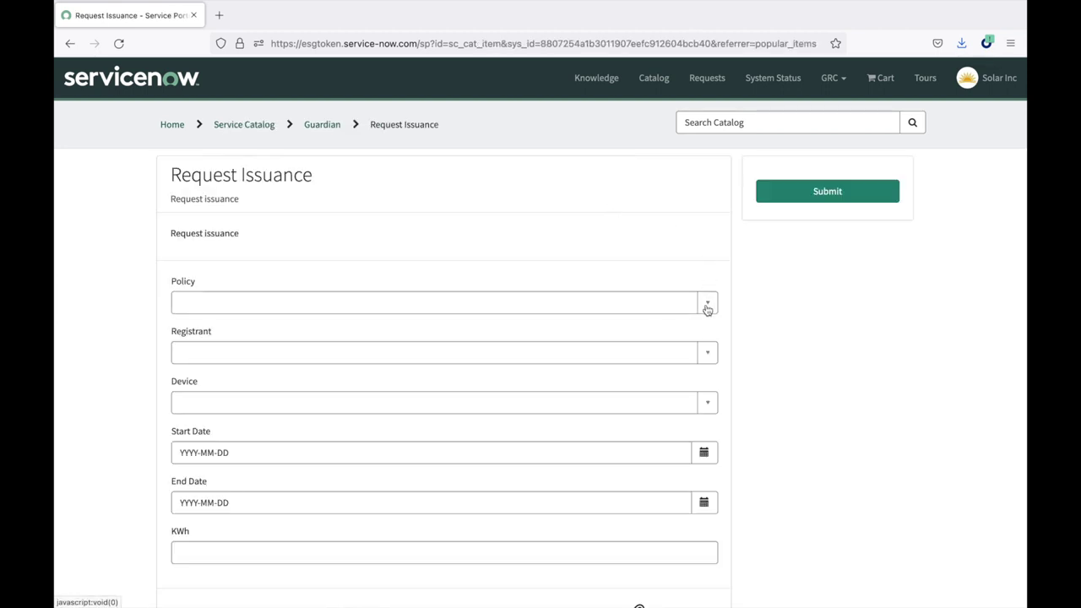
left_click(706, 309)
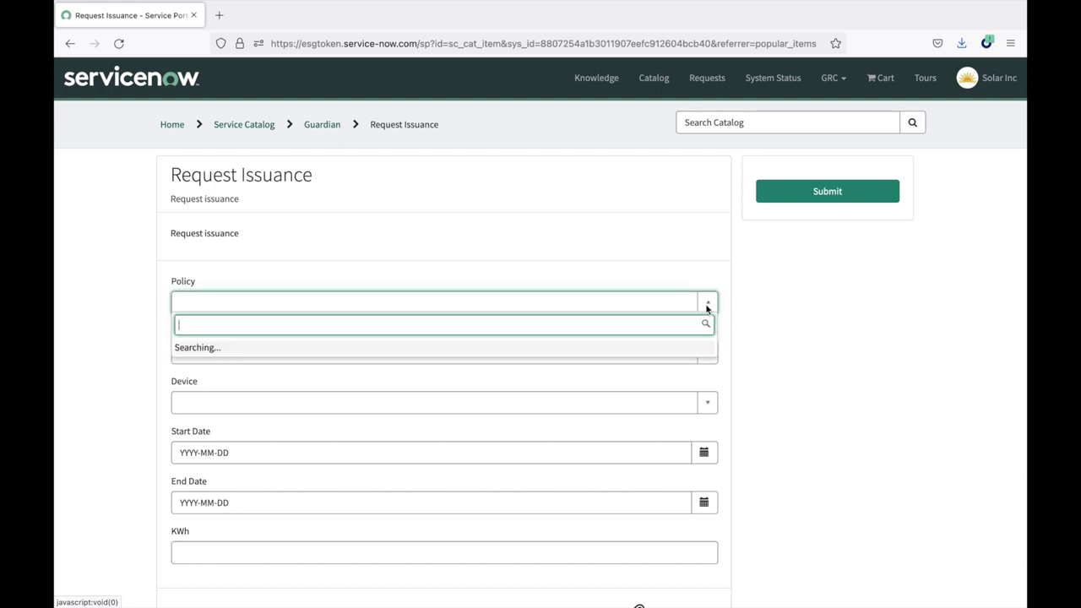
left_click(524, 352)
left_click(707, 354)
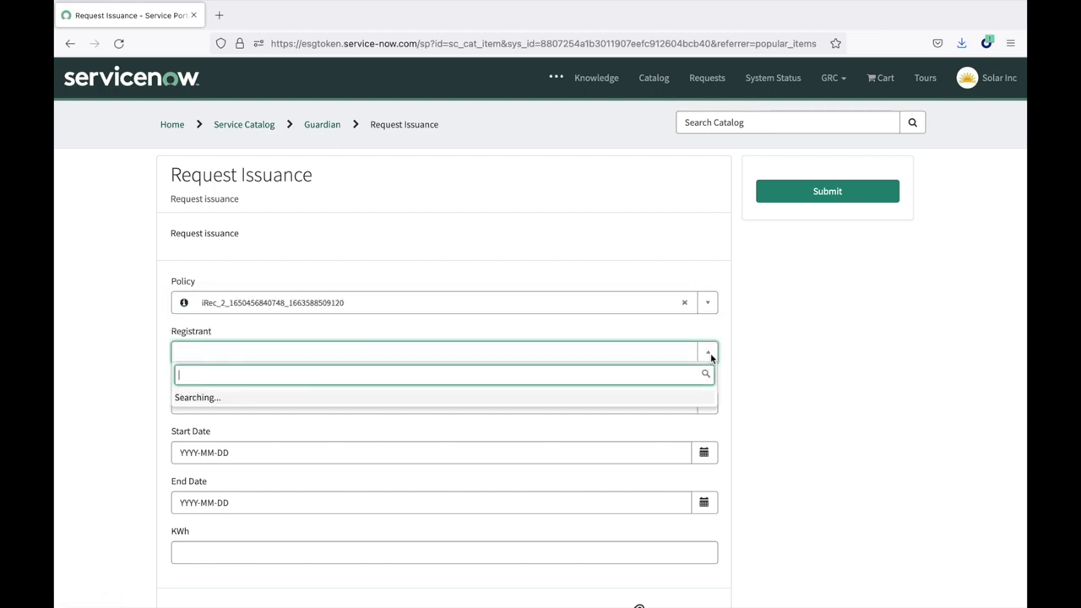
left_click(415, 401)
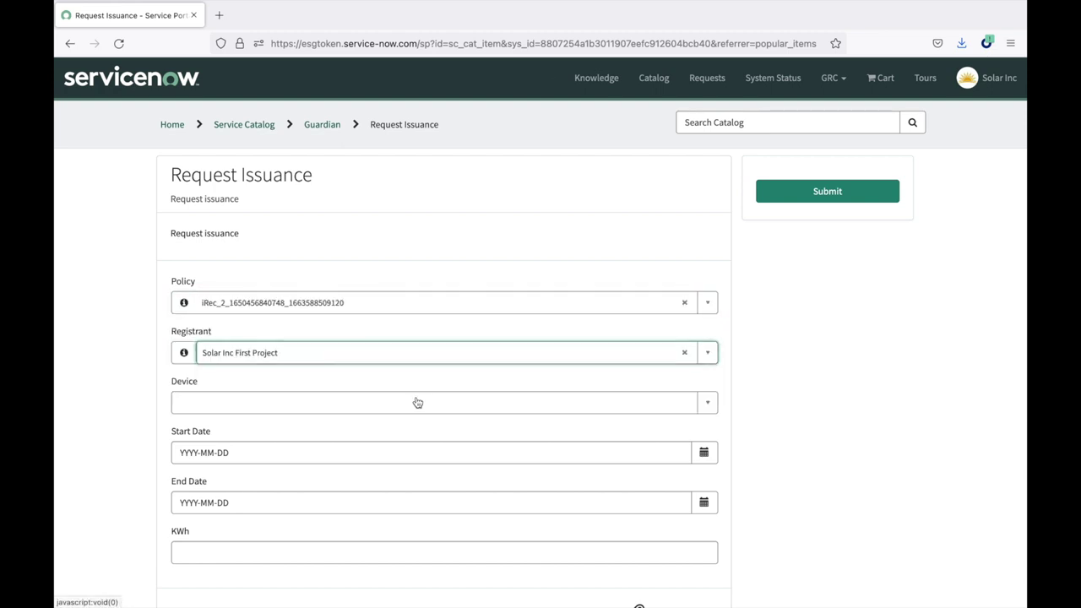
left_click(708, 406)
left_click(376, 446)
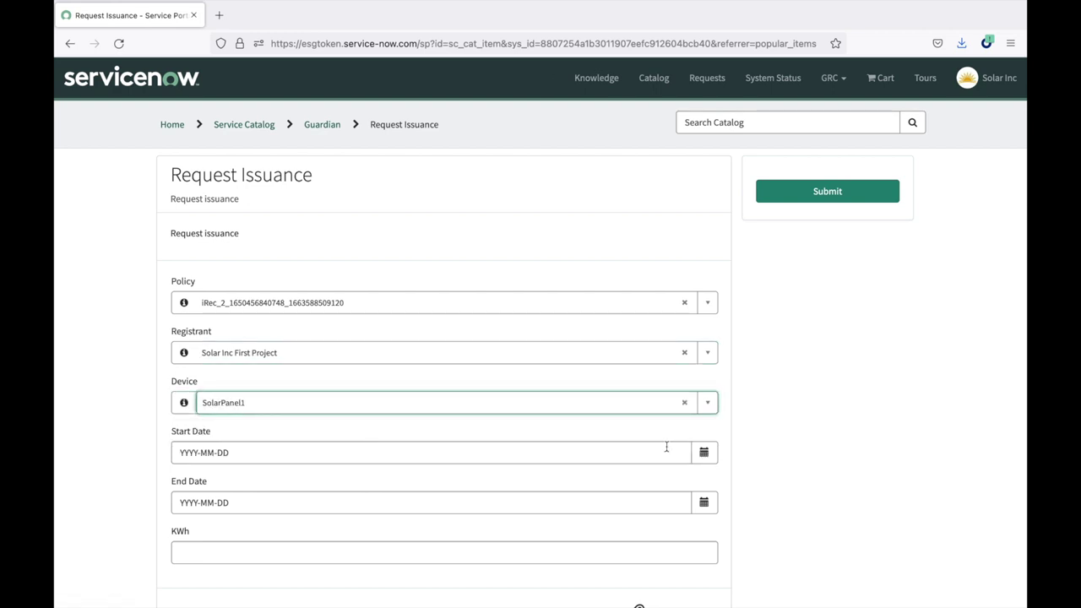
Set the issuance period from 2022-09-12 to 2022-09-19 with 2 KWh, and submit the issuance request
left_click(702, 453)
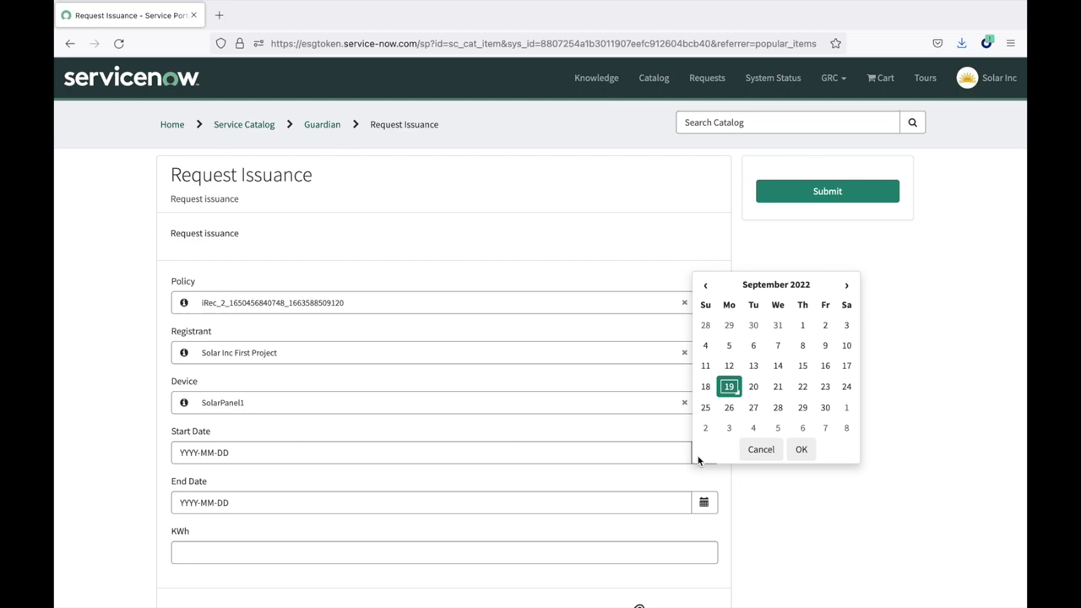
left_click(729, 366)
left_click(703, 504)
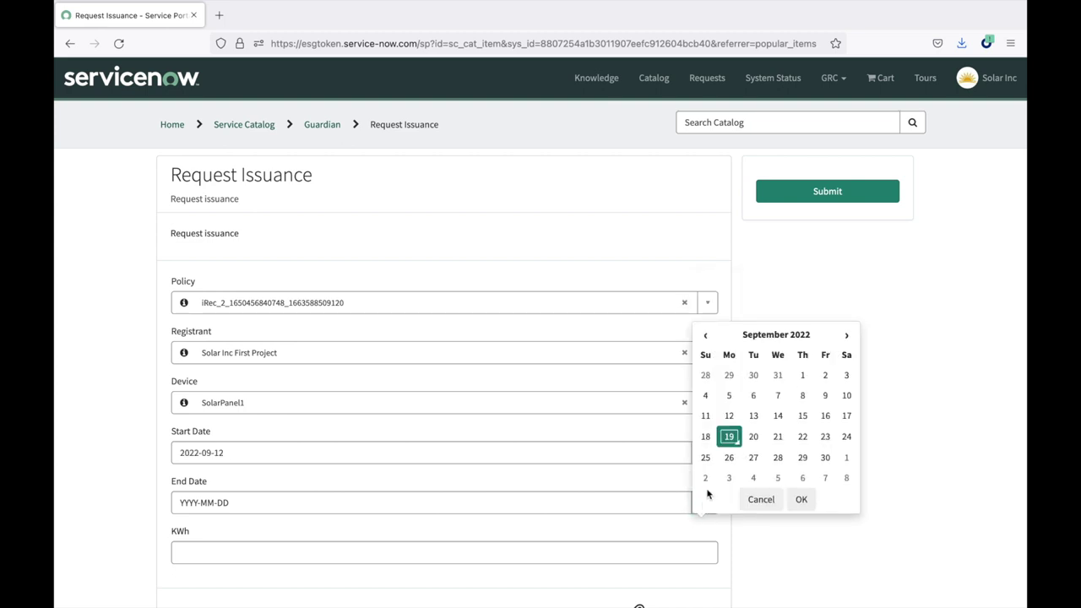
left_click(729, 436)
left_click(227, 556)
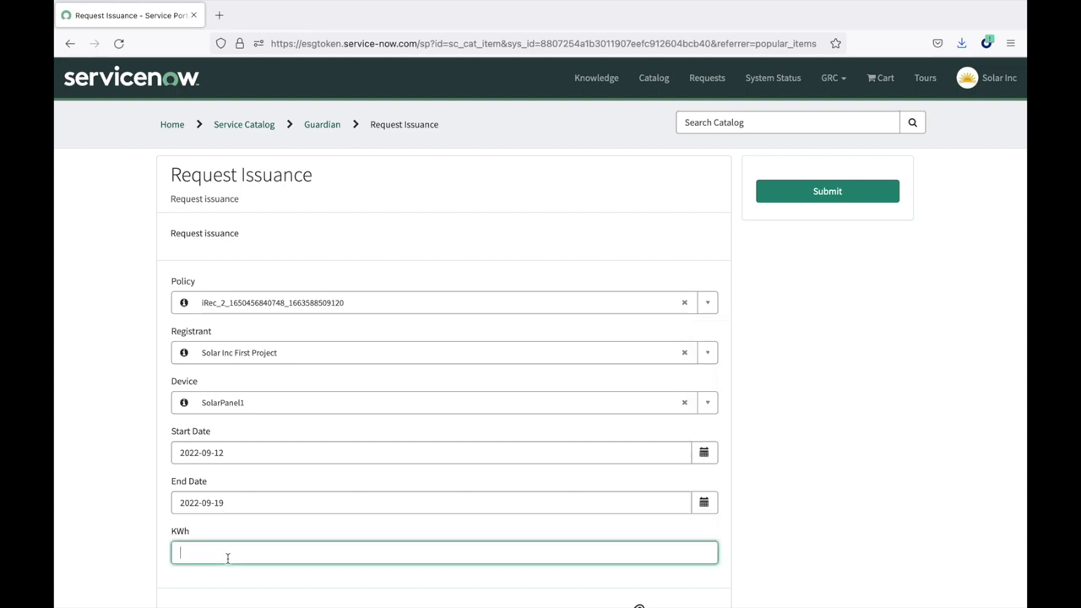
type("2")
left_click(830, 201)
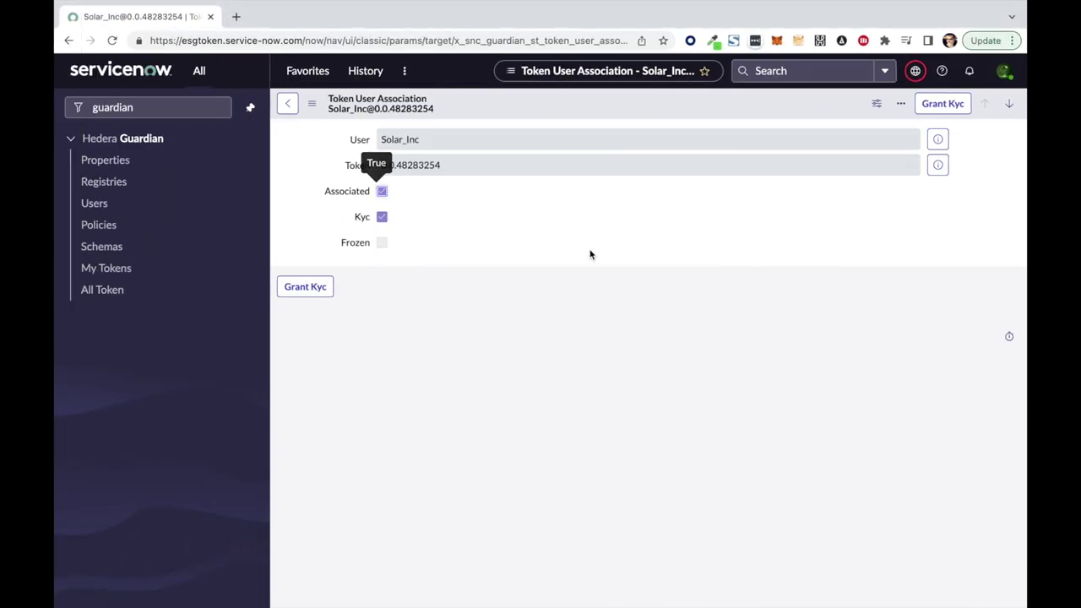
In the administrator's policy records, open Solar Inc First Project's SolarPanel1 device and approve its issuance waiting for approval
left_click(99, 226)
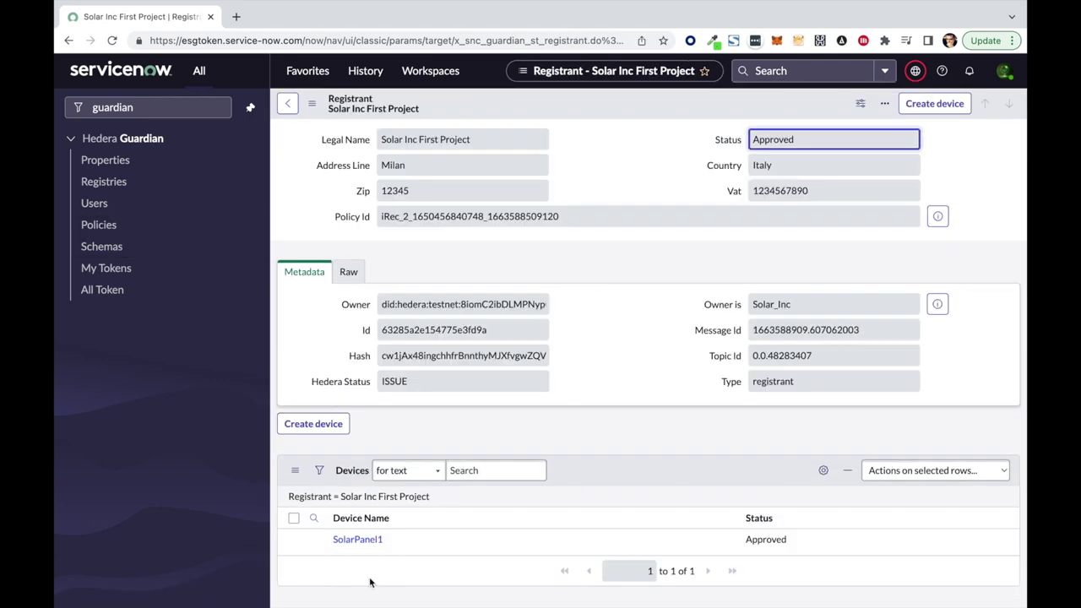
left_click(358, 540)
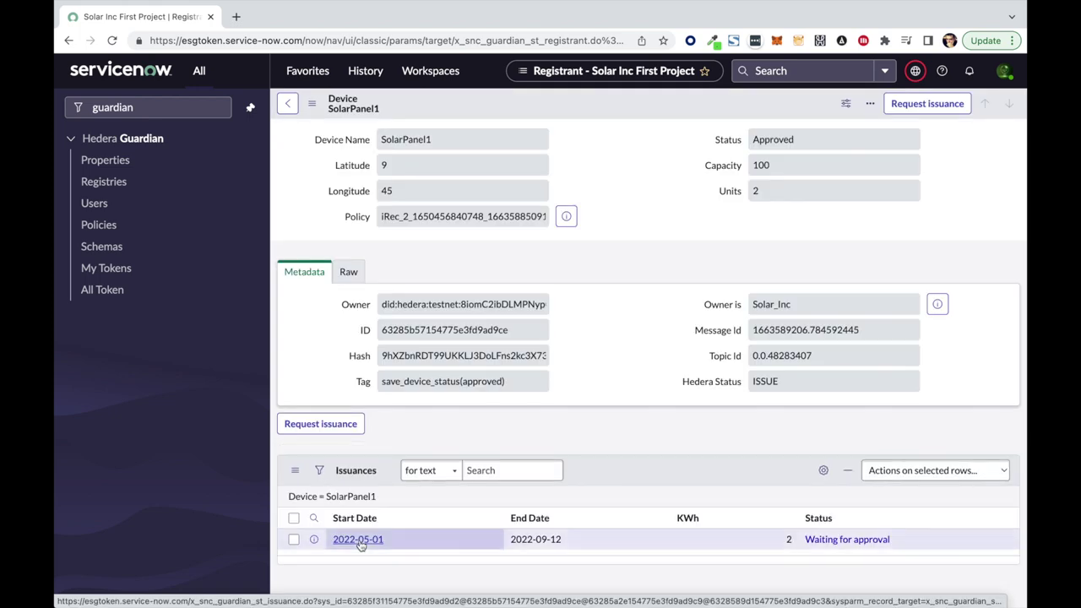
left_click(358, 541)
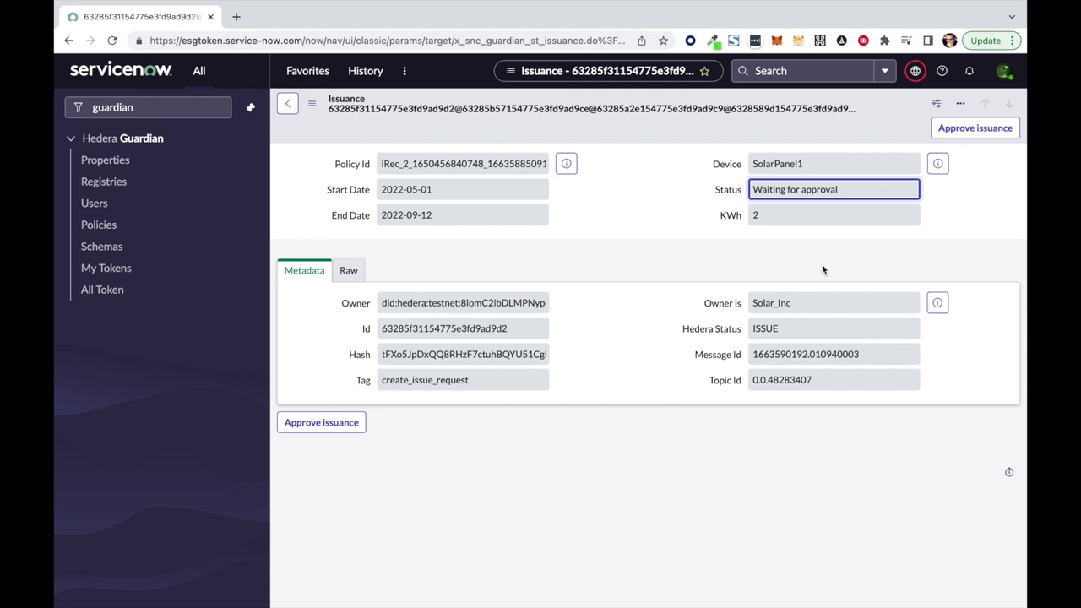
left_click(967, 131)
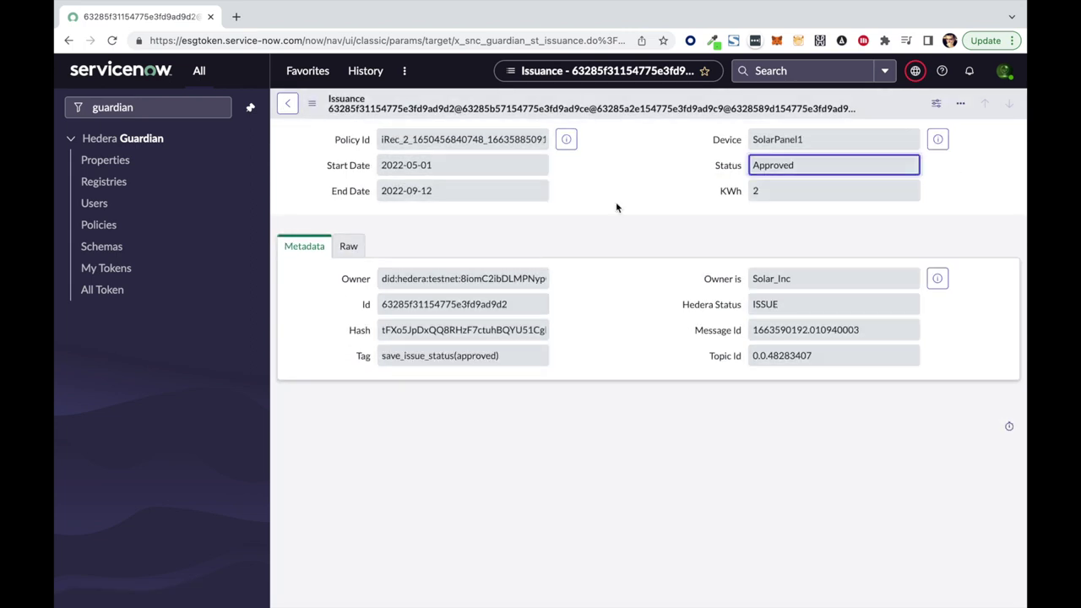
Open the administrator's iRec Token record, show the token in HashScan, and examine its supply and NFT holders
left_click(114, 278)
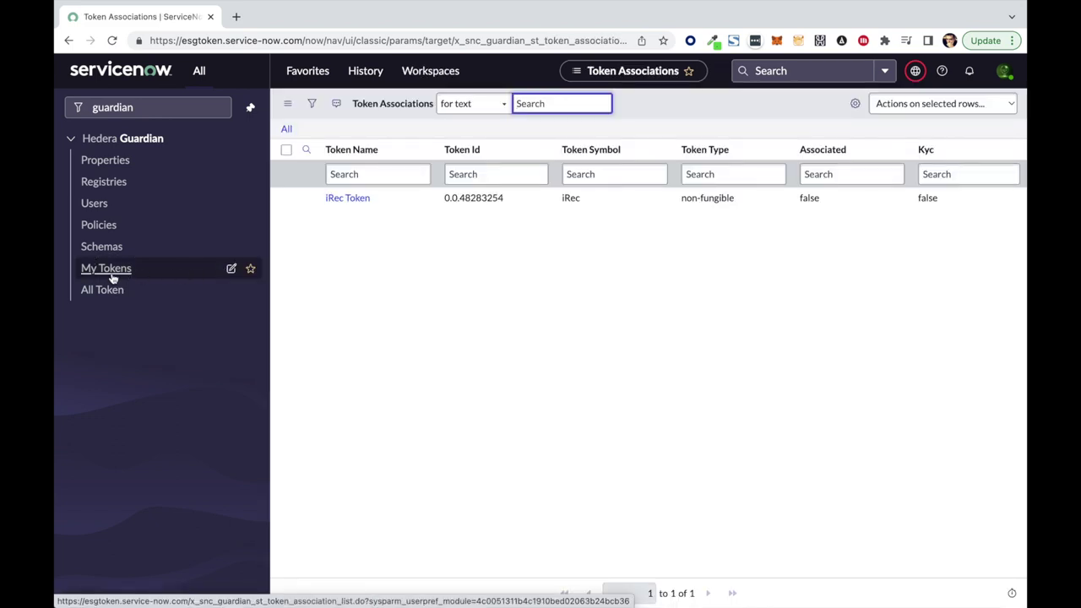
left_click(349, 198)
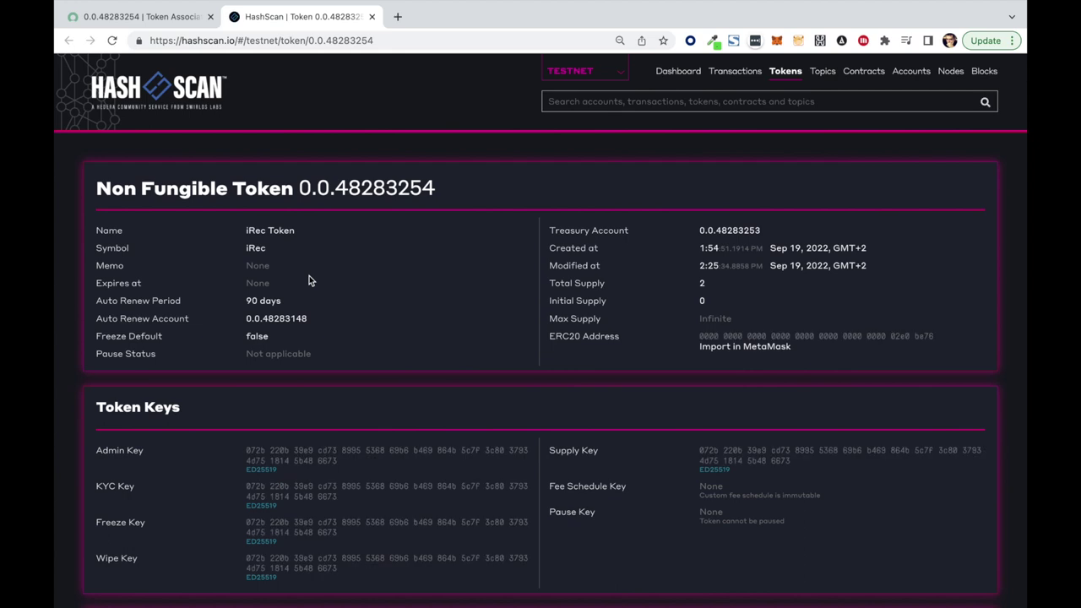
scroll(362, 357, "down", 5)
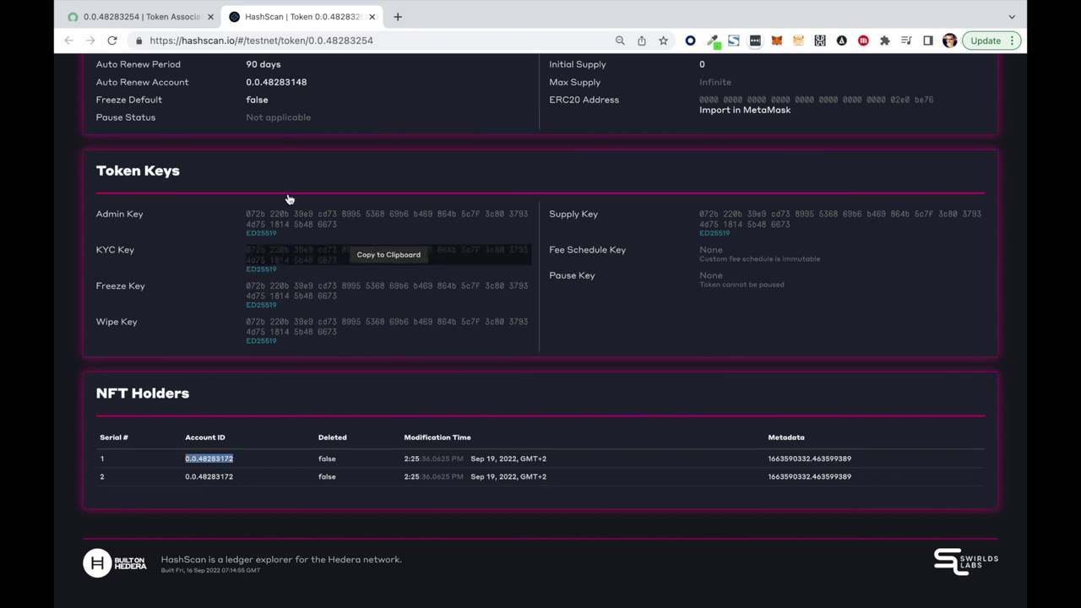
Back in ServiceNow, open the iRec policy's verifiable presentation of type mint and review its list of documents
left_click(148, 21)
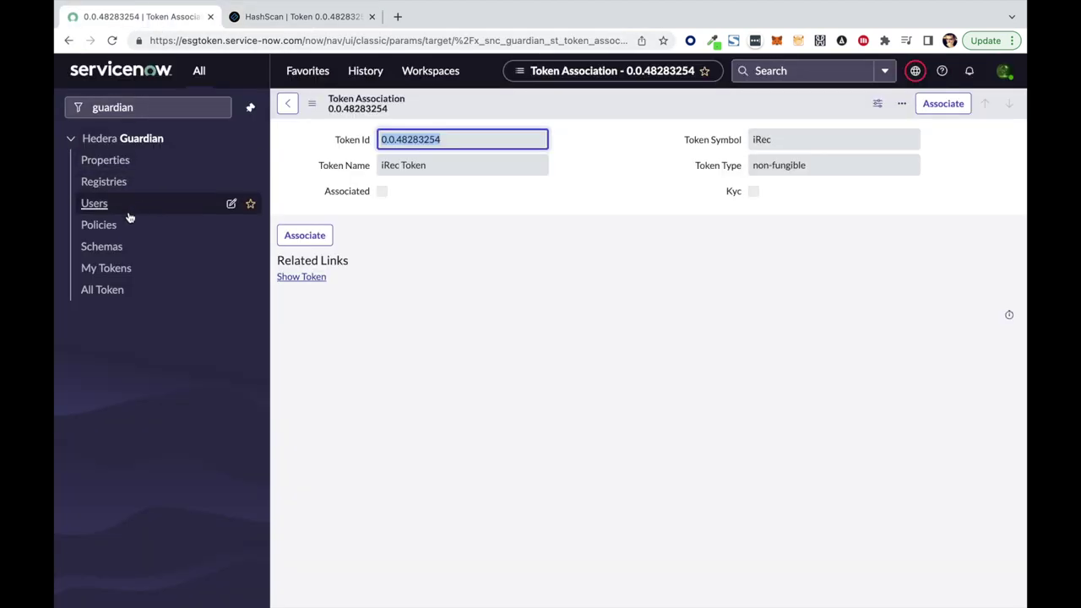
left_click(98, 226)
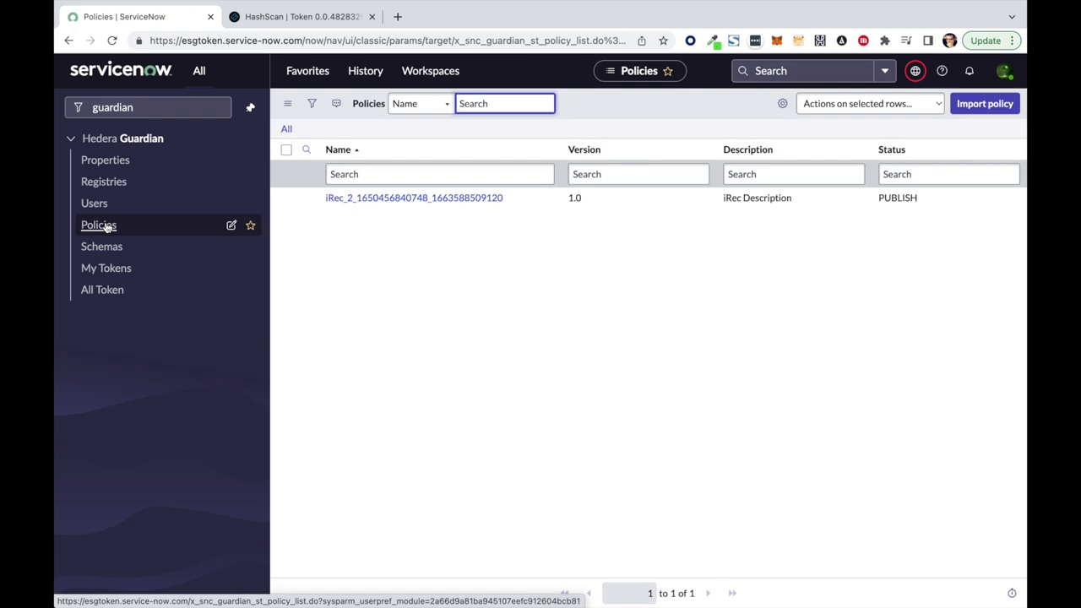
left_click(414, 201)
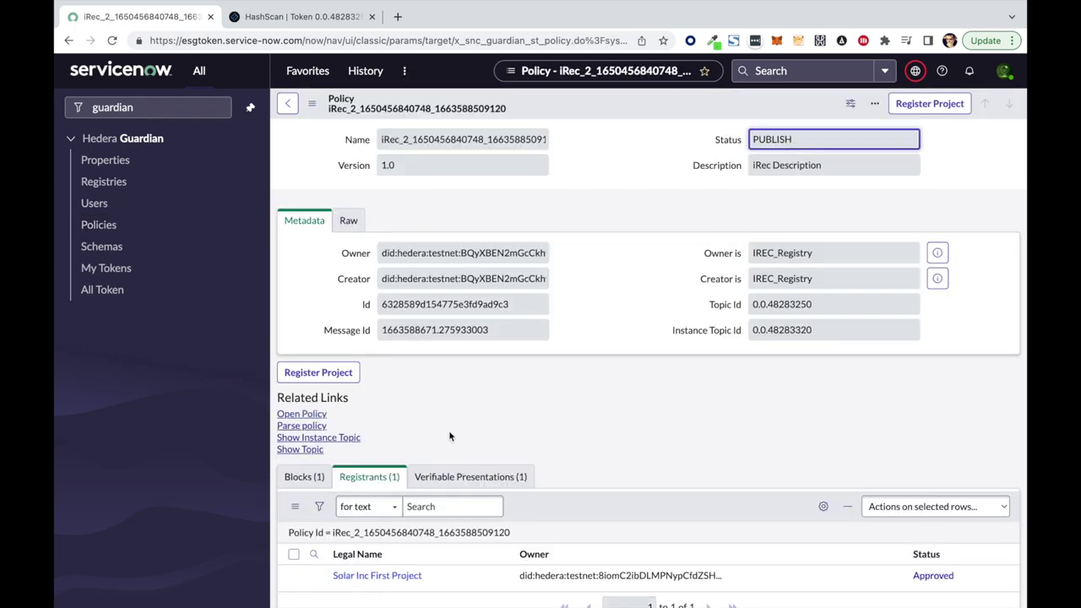
left_click(466, 476)
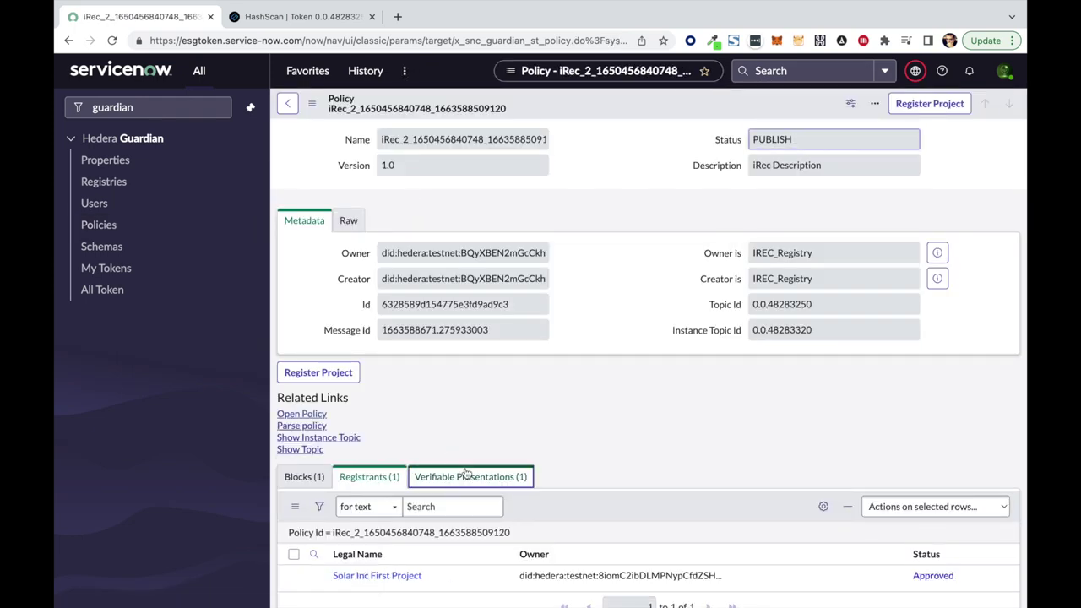
left_click(410, 577)
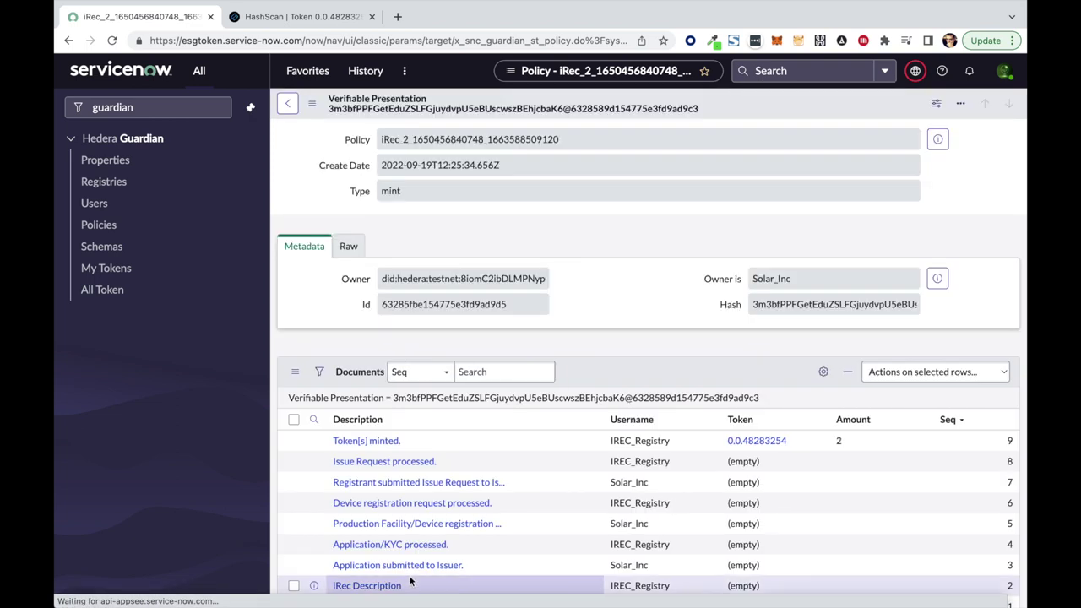
scroll(410, 579, "down", 2)
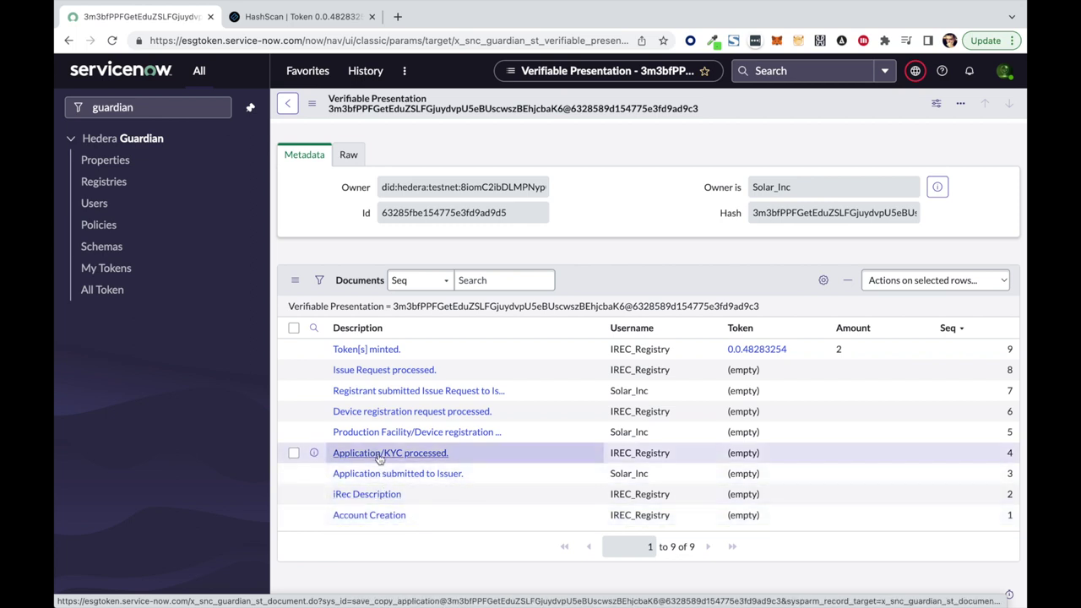
Open the "Token[s] minted." document, examine its proof details, and return to the verifiable presentation's document list
left_click(378, 353)
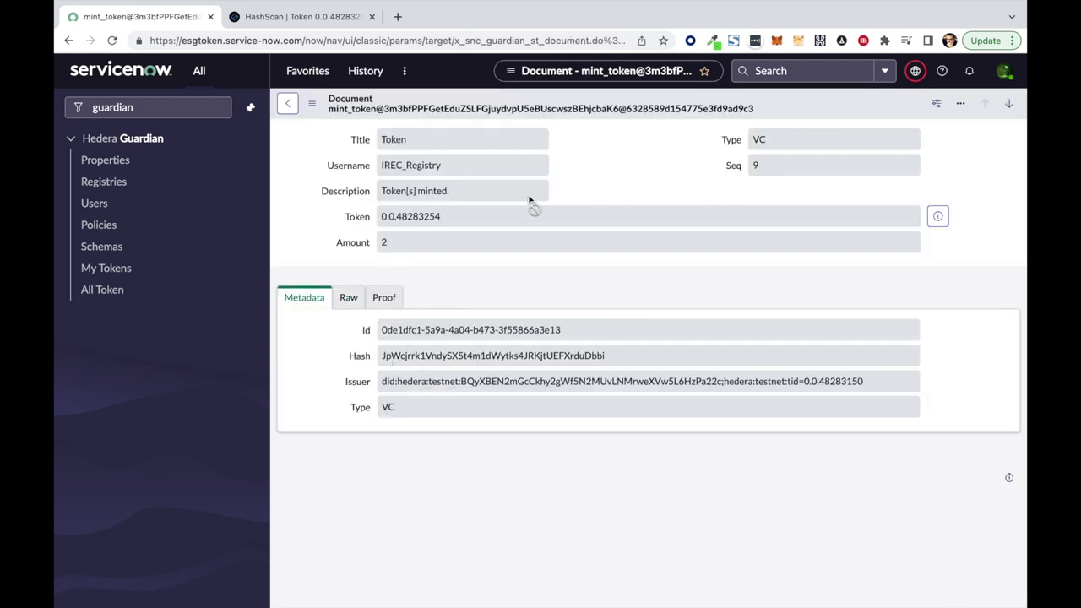
left_click(384, 298)
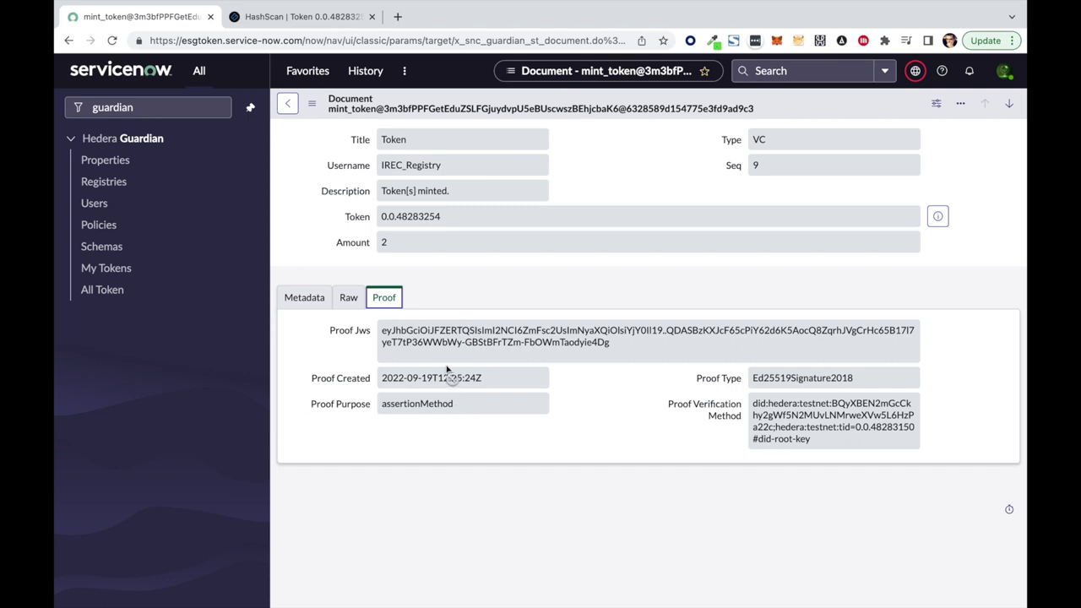
left_click(288, 103)
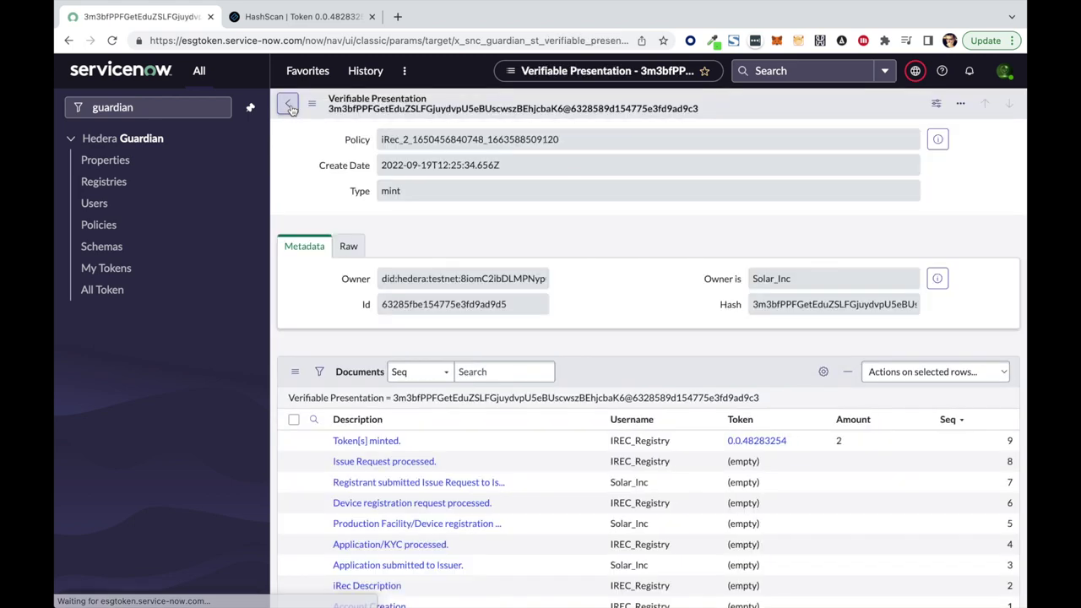
scroll(608, 441, "down", 2)
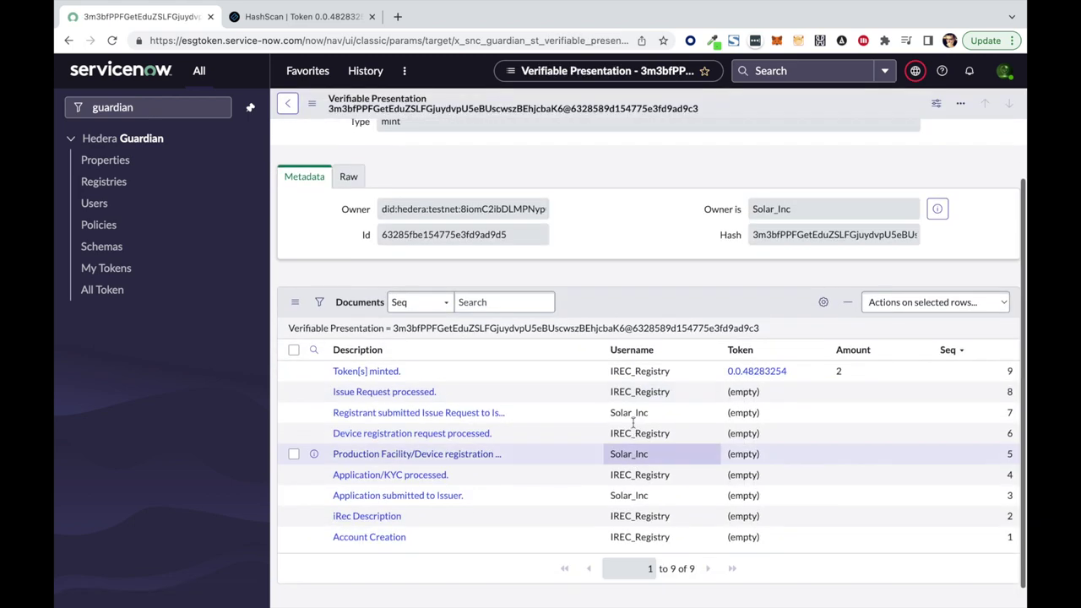